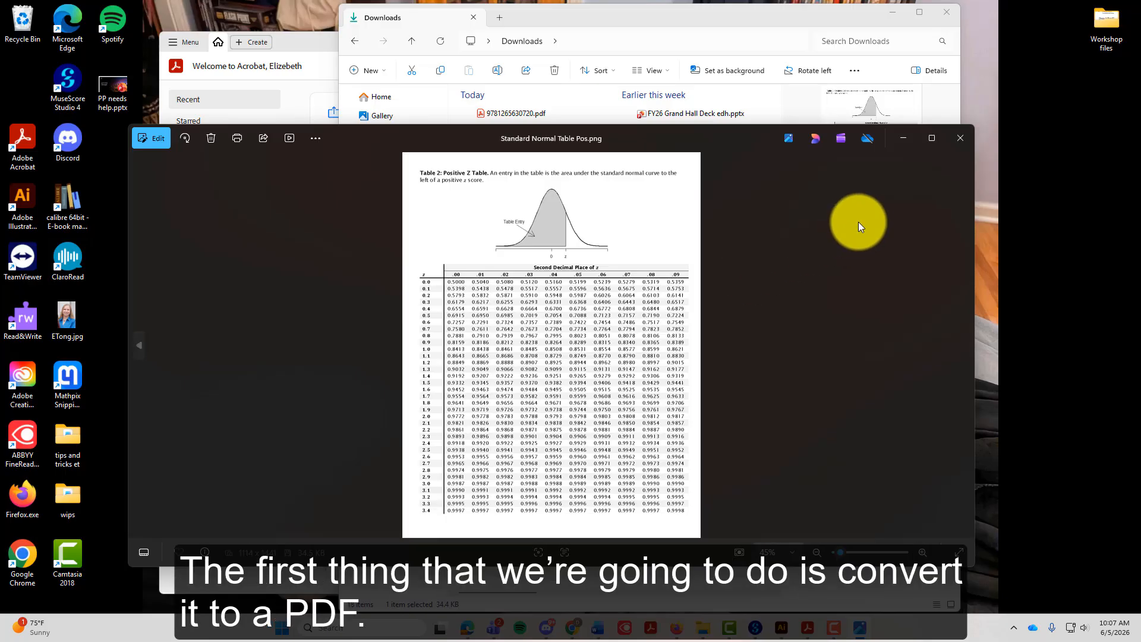
- Close the image preview and convert Standard Normal Table Pos.png in the Downloads folder to an Adobe PDF
left_click(960, 138)
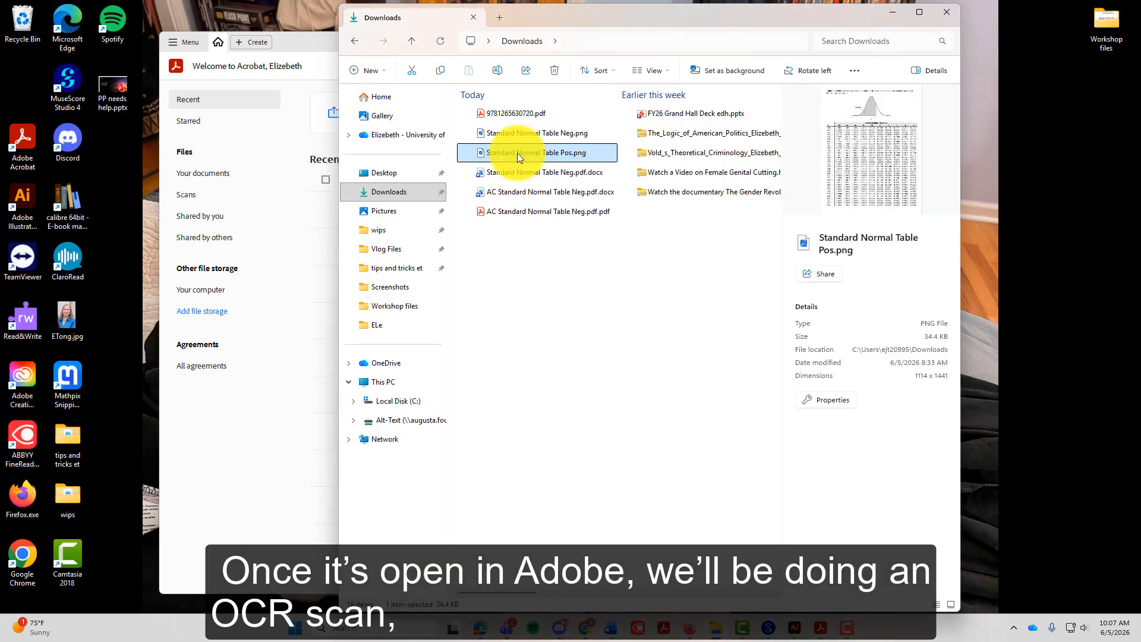
right_click(517, 152)
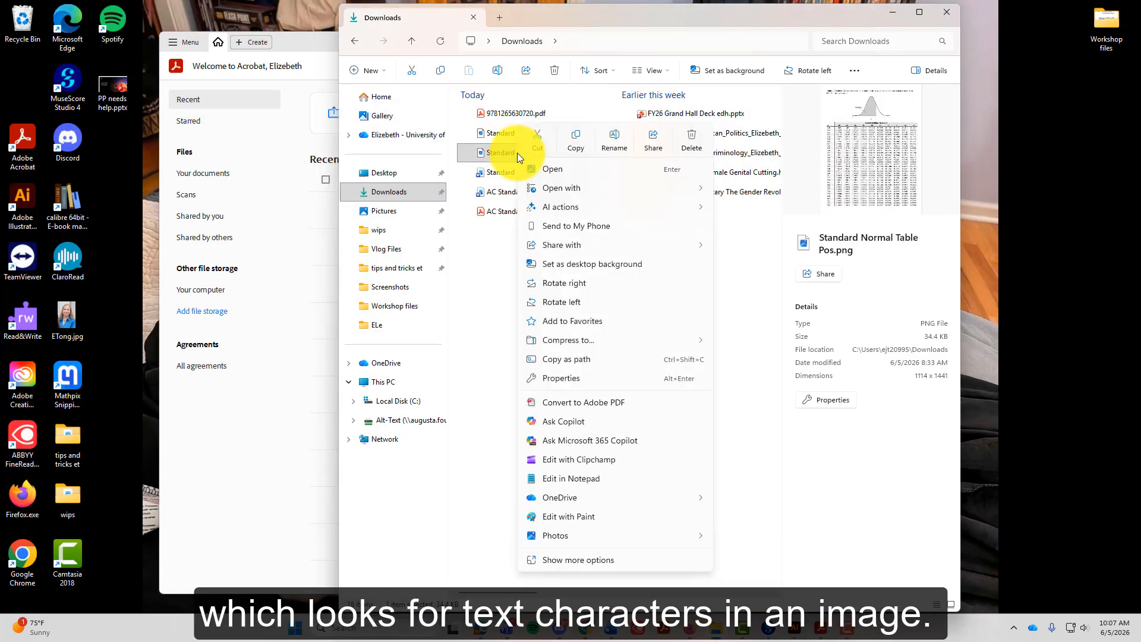
left_click(562, 402)
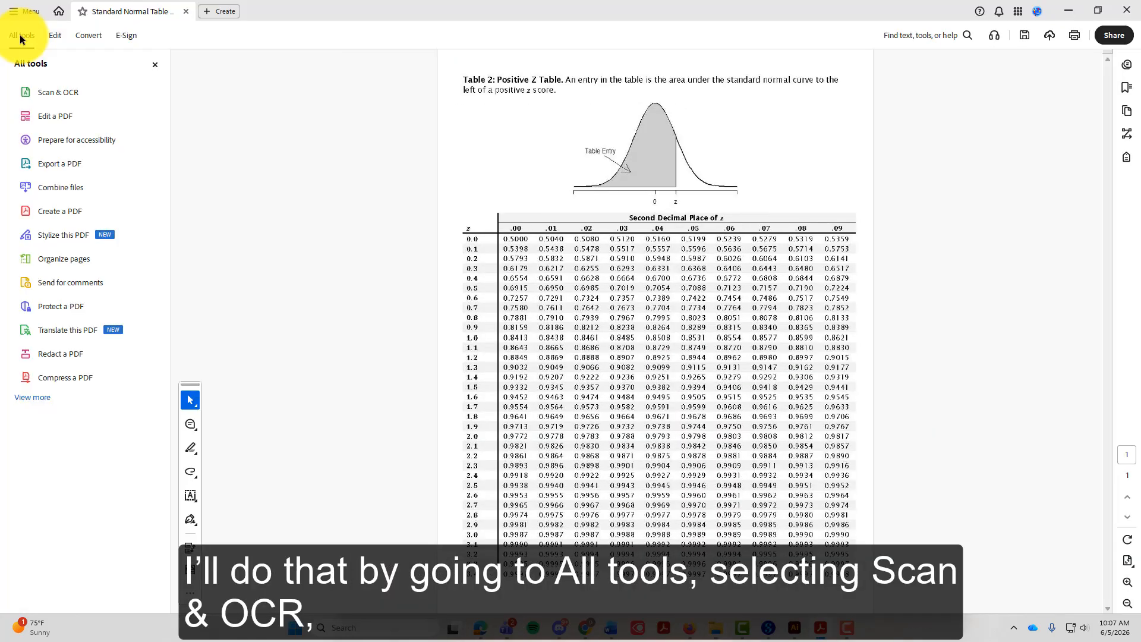
- Enhance the scanned page with text recognition enabled, and test the recognized text by selecting part of the table's numbers
left_click(52, 92)
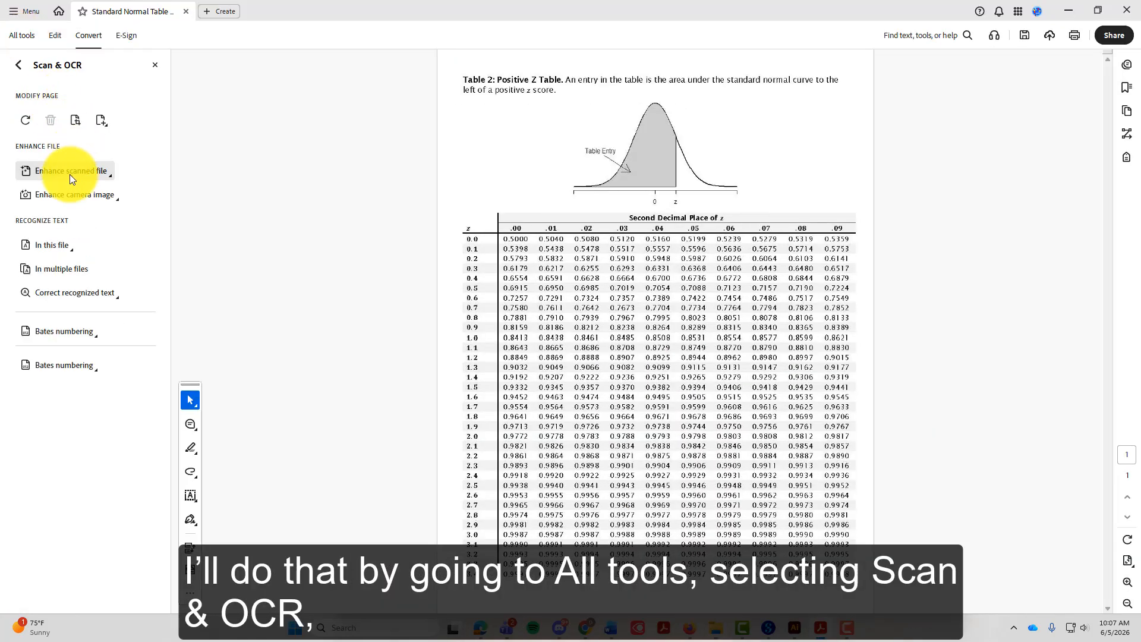
left_click(69, 172)
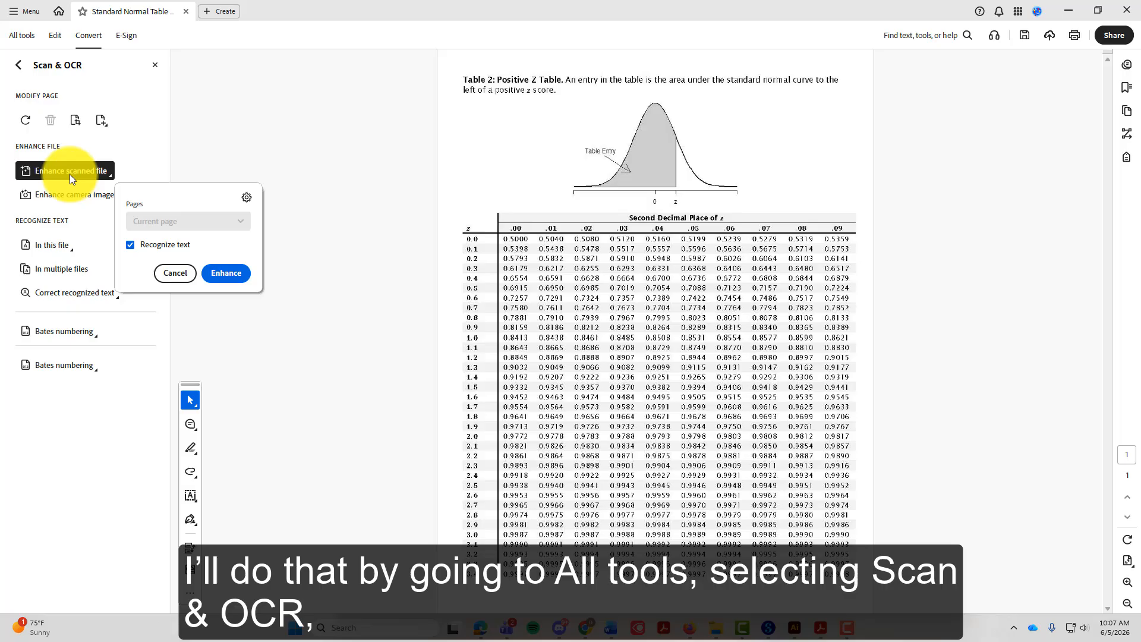
left_click(226, 273)
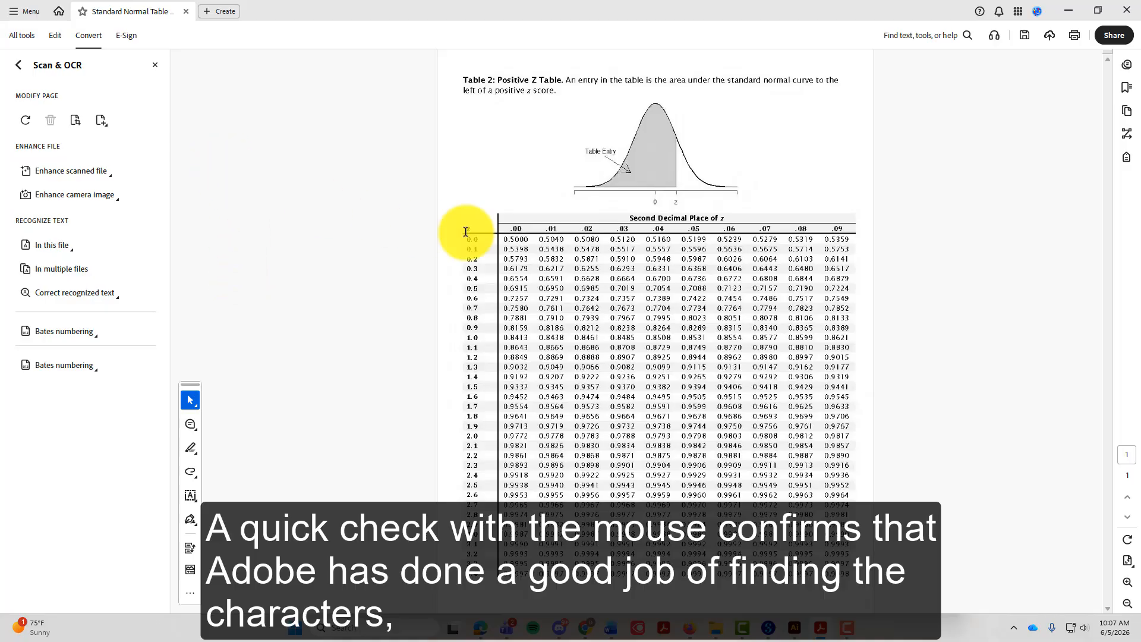
left_click_drag(537, 235, 527, 287)
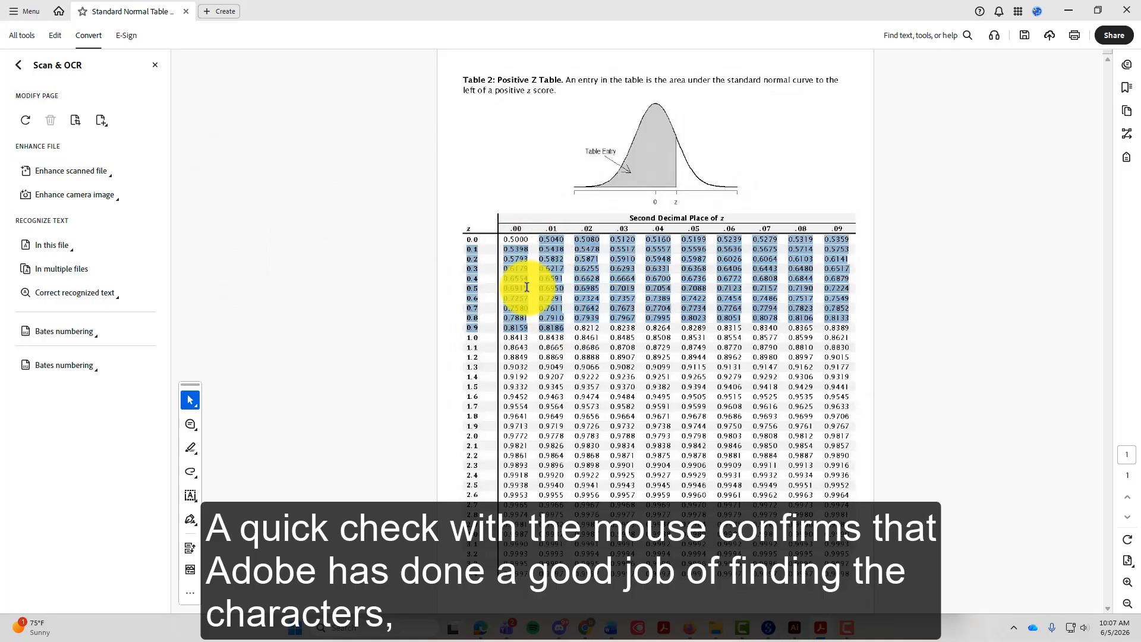
left_click(526, 287)
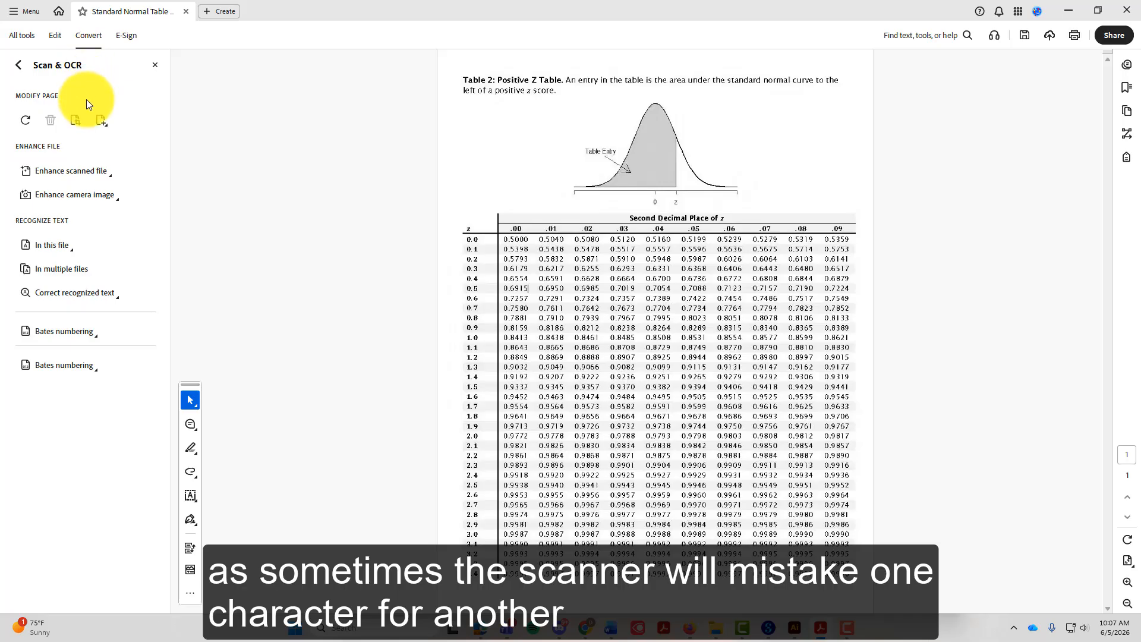
- Export the PDF as the Word document Standard Normal Table Pos.pdf.docx in the Downloads folder
left_click(22, 37)
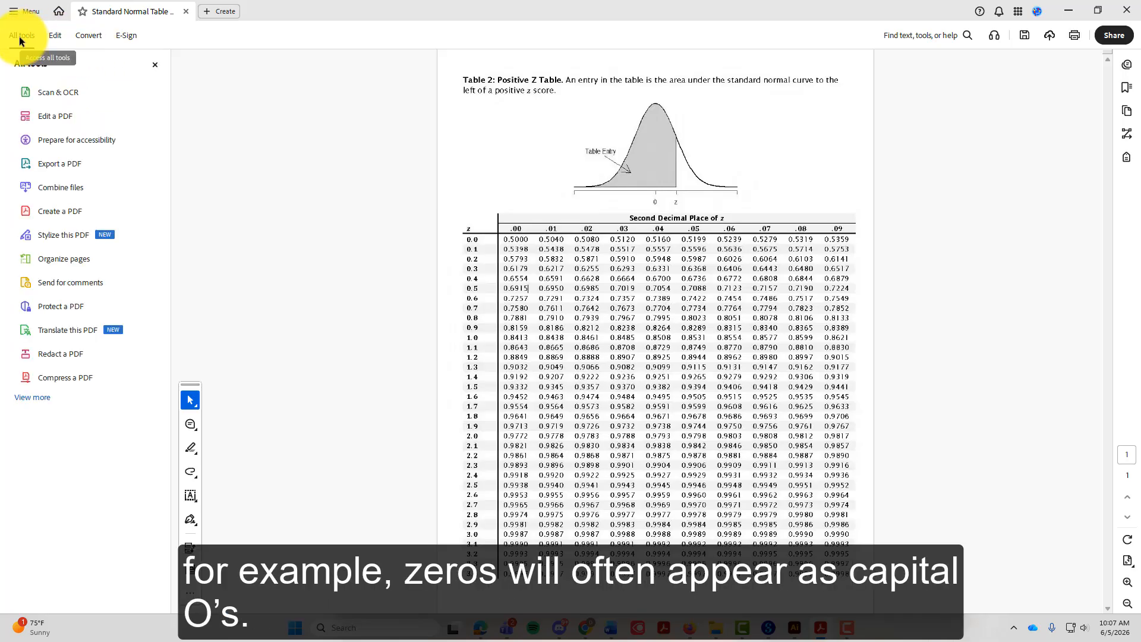
left_click(88, 35)
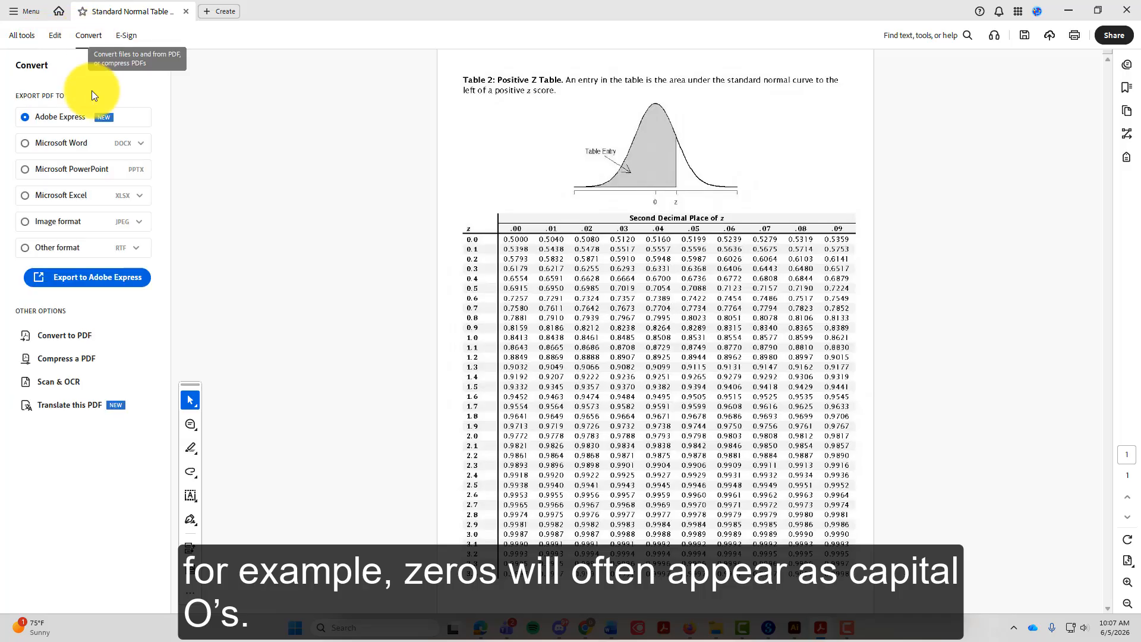
left_click(59, 146)
left_click(124, 319)
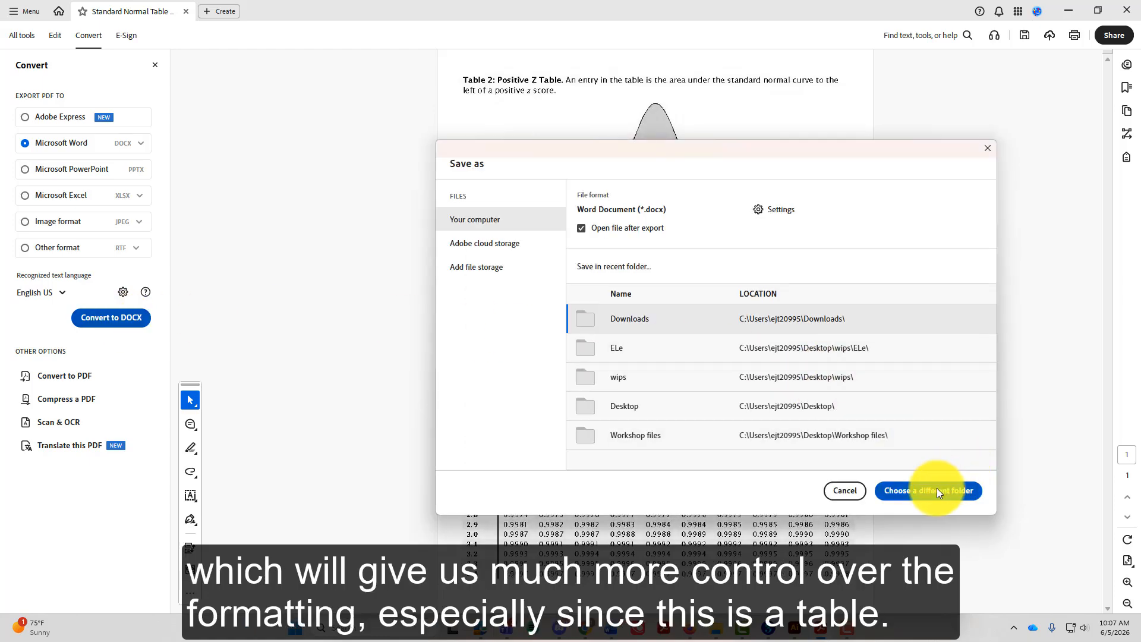
left_click(647, 322)
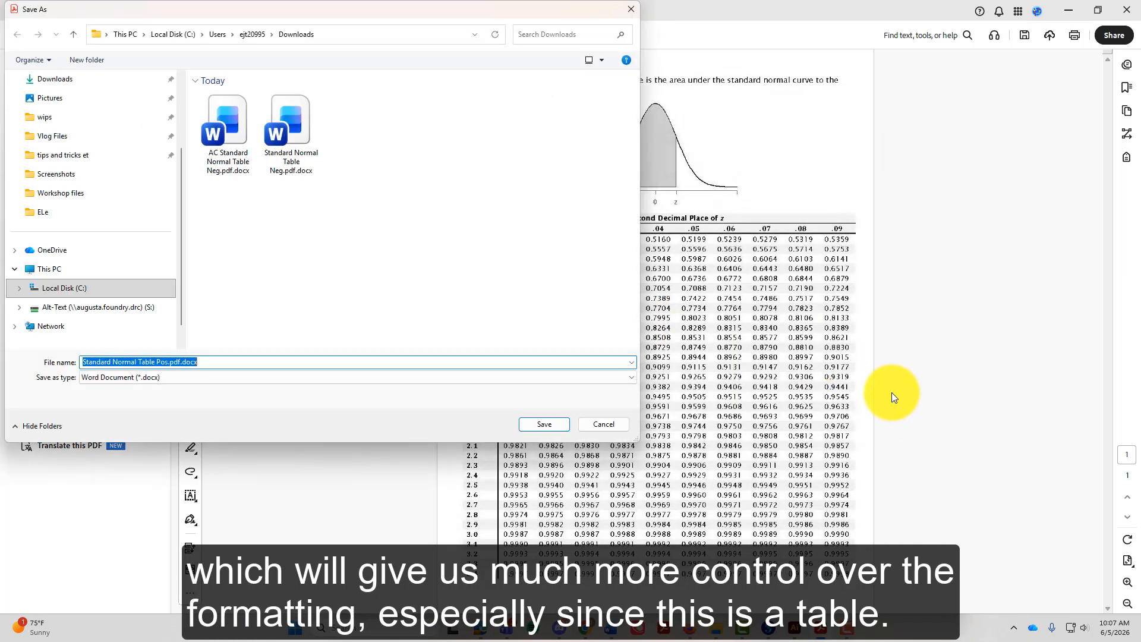
left_click(543, 423)
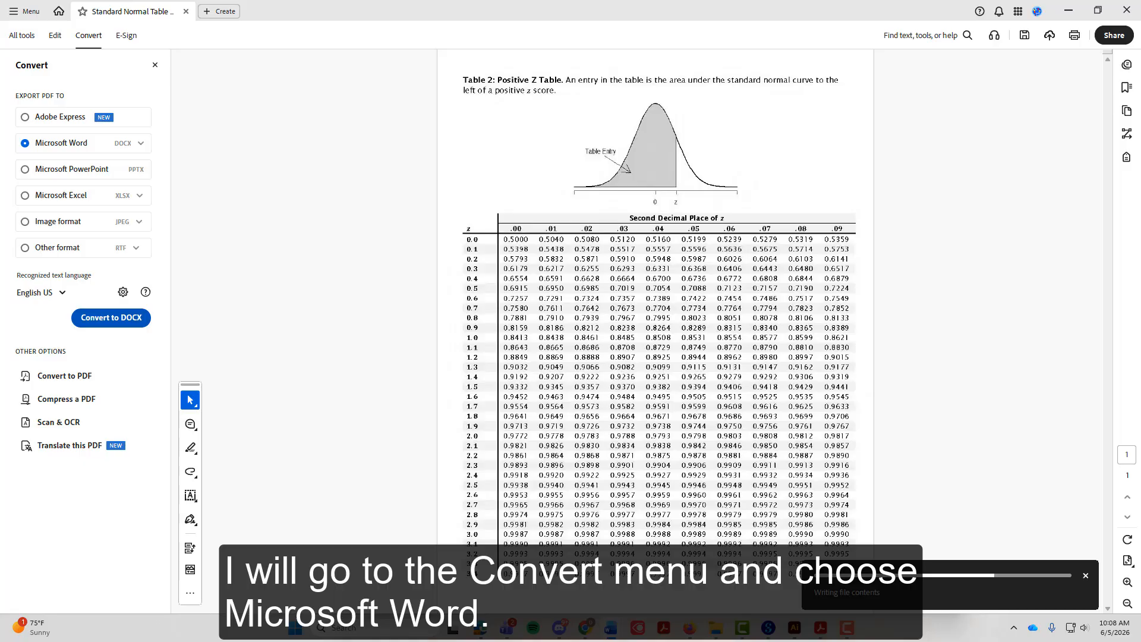
- Arrange the PDF and the exported Word document side by side and compare their tables
left_click_drag(535, 445, 520, 637)
double_click(366, 13)
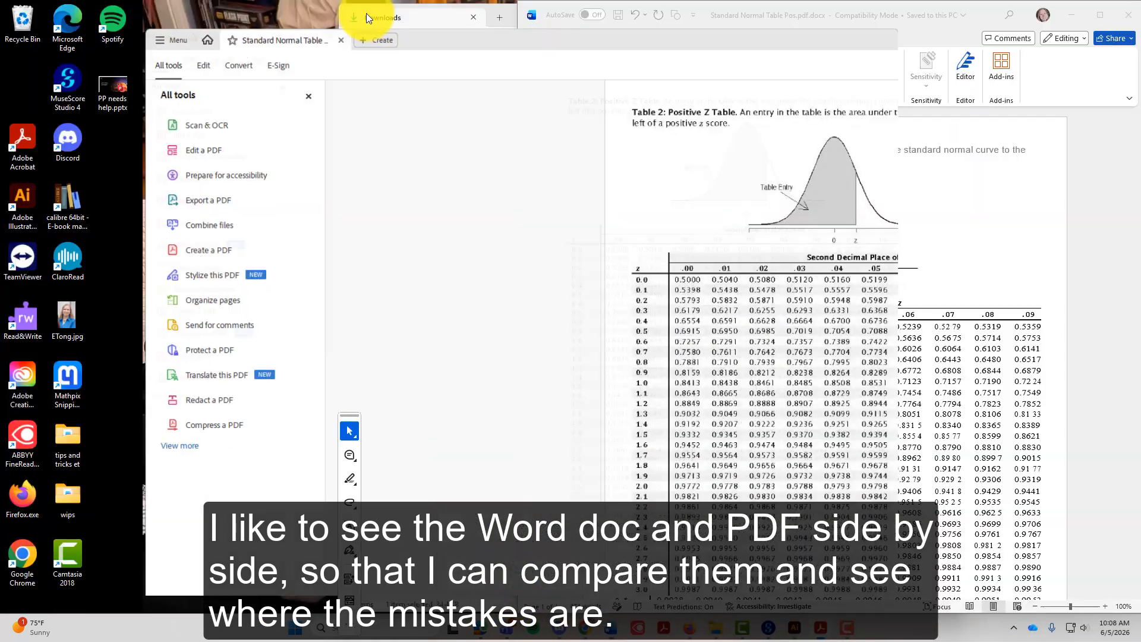
left_click_drag(557, 44, 248, 18)
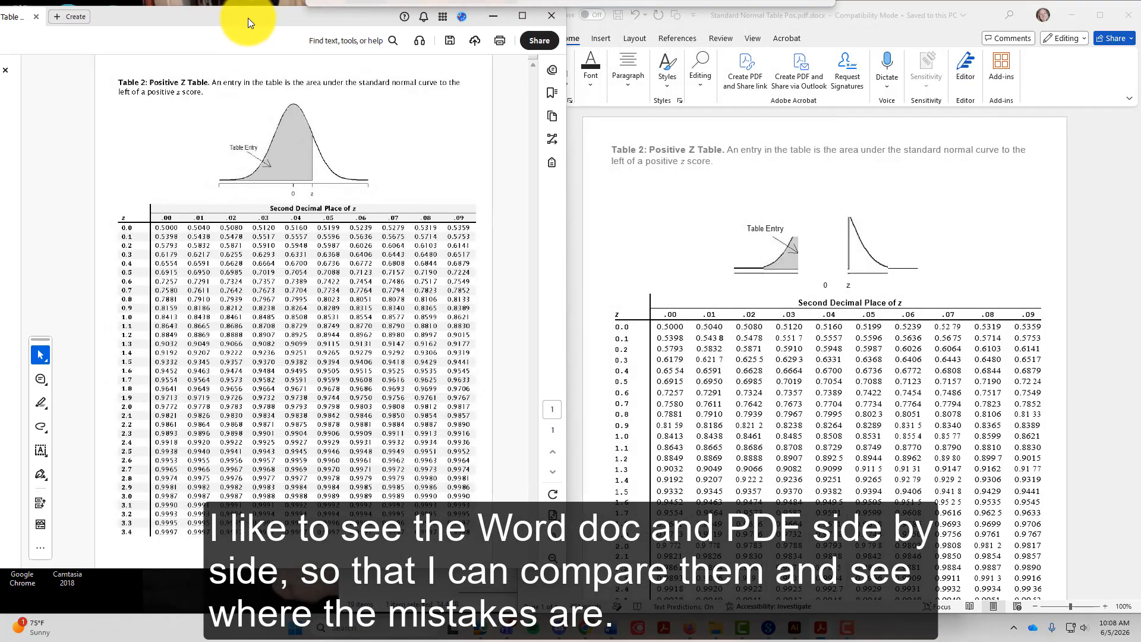
left_click_drag(123, 566, 127, 621)
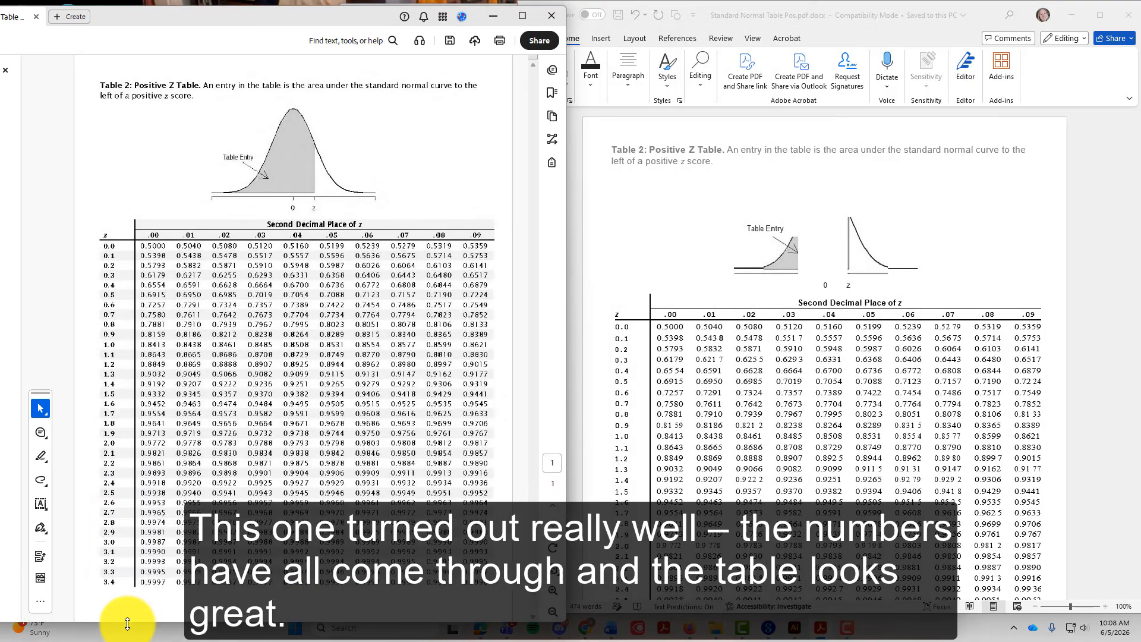
left_click(978, 16)
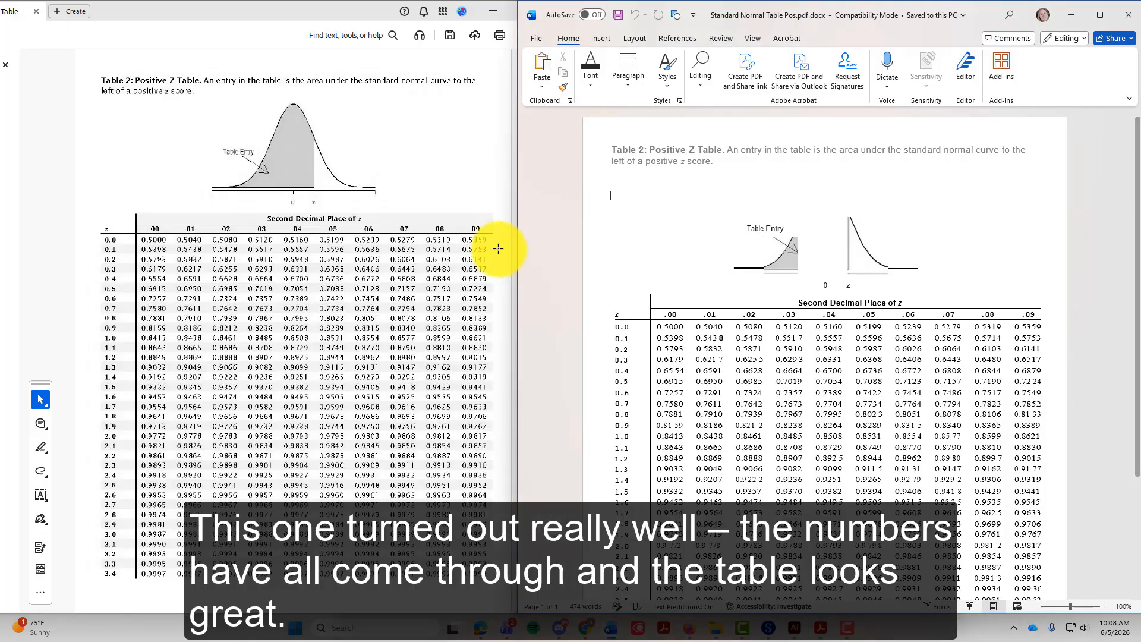
scroll(753, 376, "down", 5)
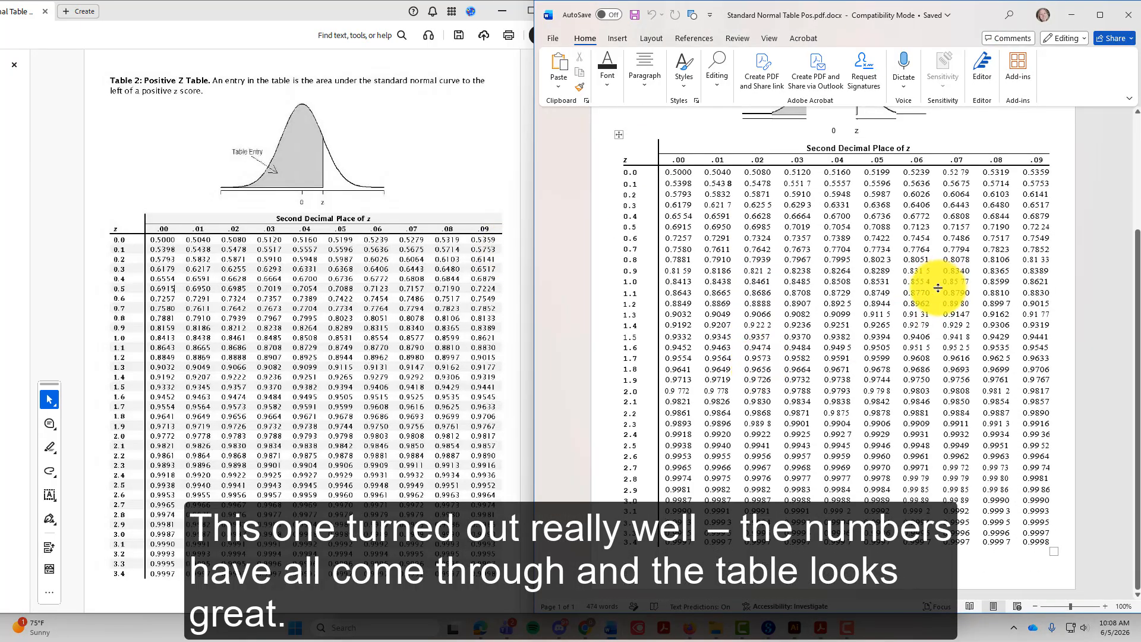
left_click(619, 136)
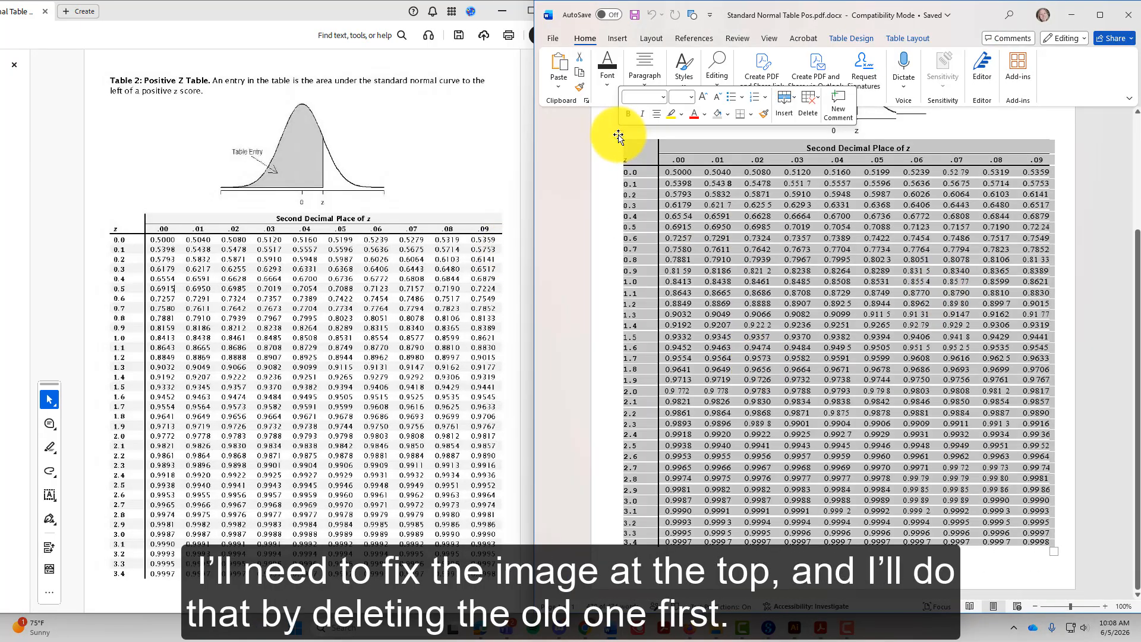
left_click(946, 154)
- Delete the broken bell curve pieces and their labels above the table in the Word document
scroll(933, 220, "up", 4)
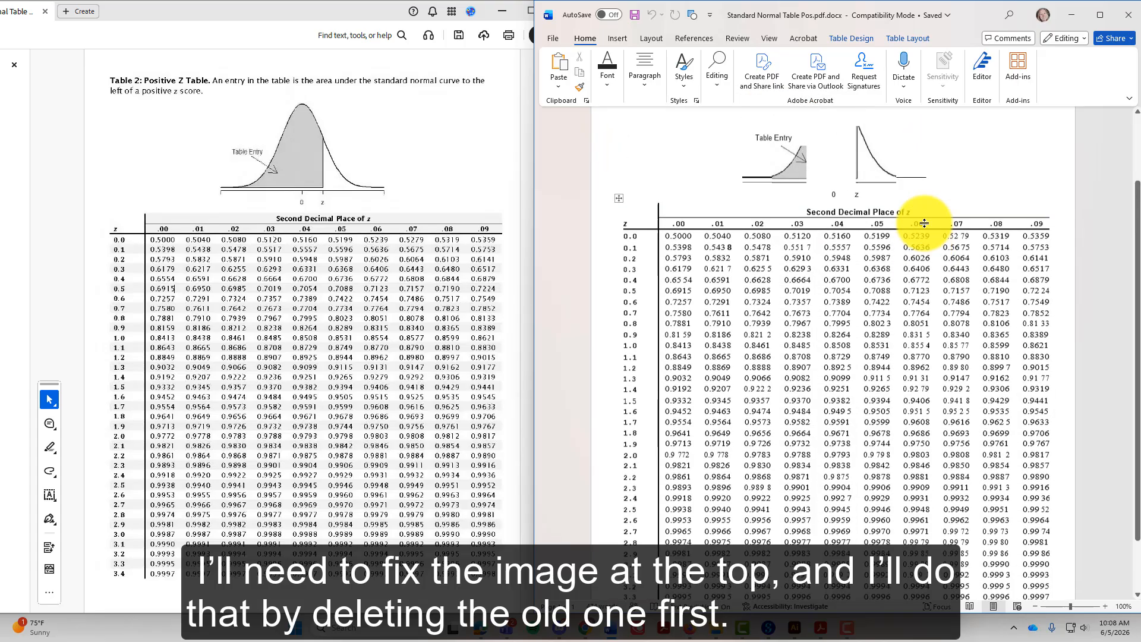
left_click(797, 209)
key("Delete")
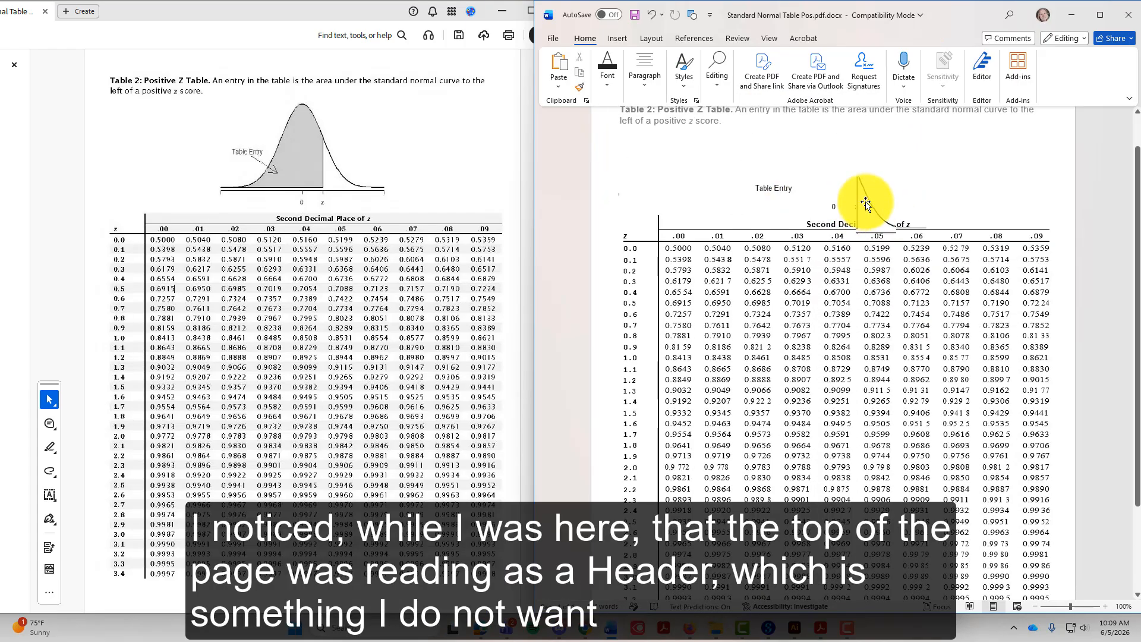
left_click(832, 205)
key("Delete")
left_click(790, 187)
key("Delete")
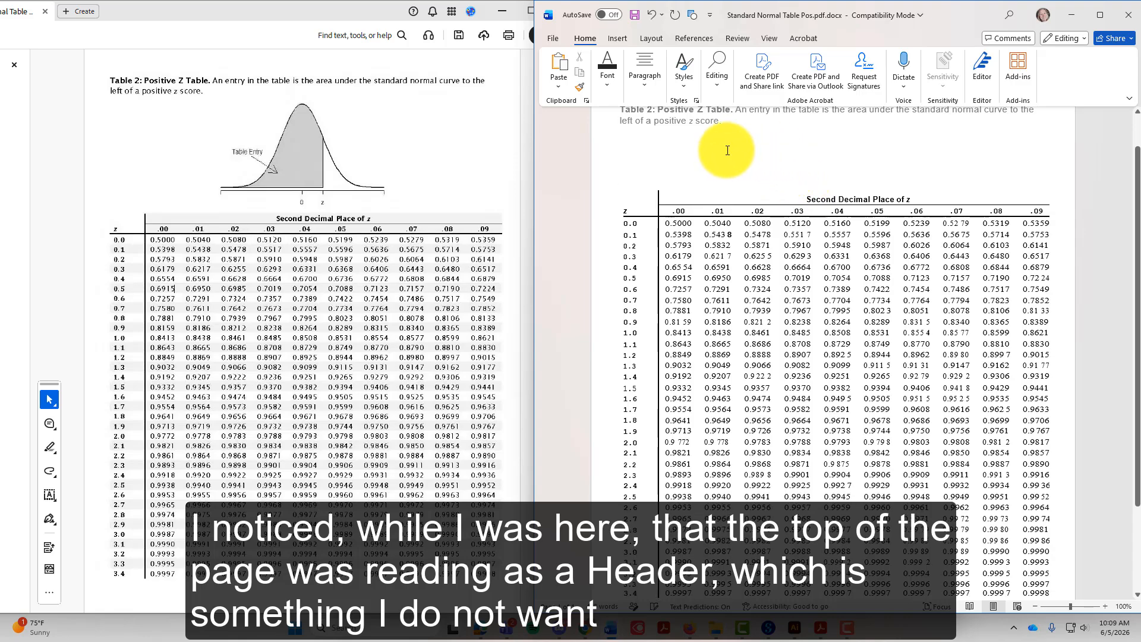
- Copy the "Table 2: Positive Z Table" text out of the page header and remove the header
scroll(740, 155, "up", 1)
double_click(718, 163)
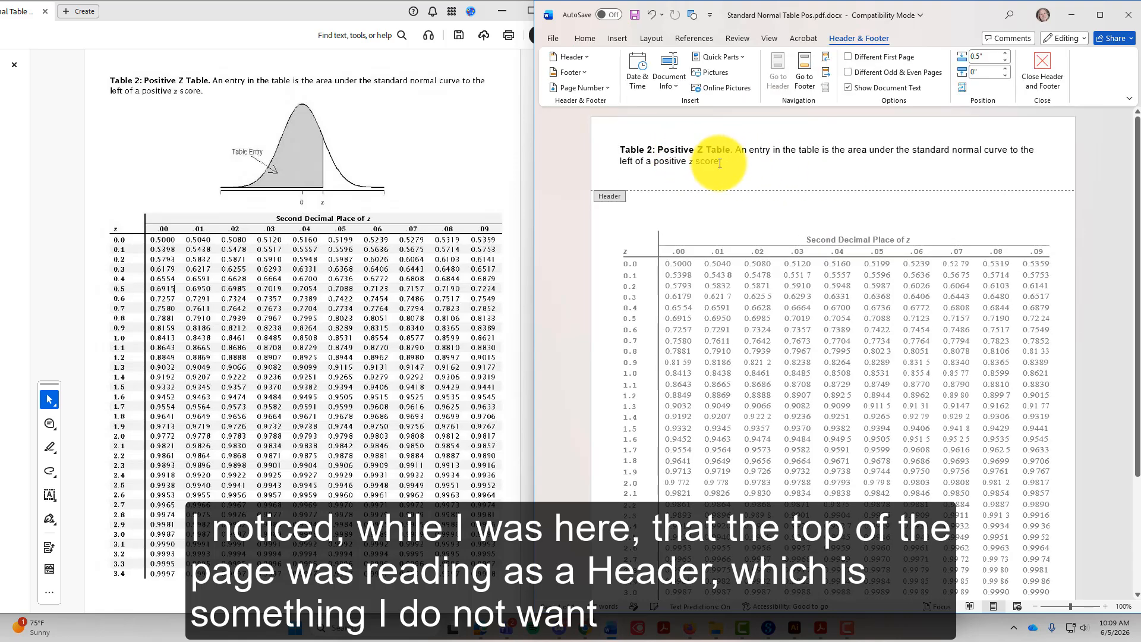
left_click_drag(719, 164, 626, 150)
key("ctrl+c")
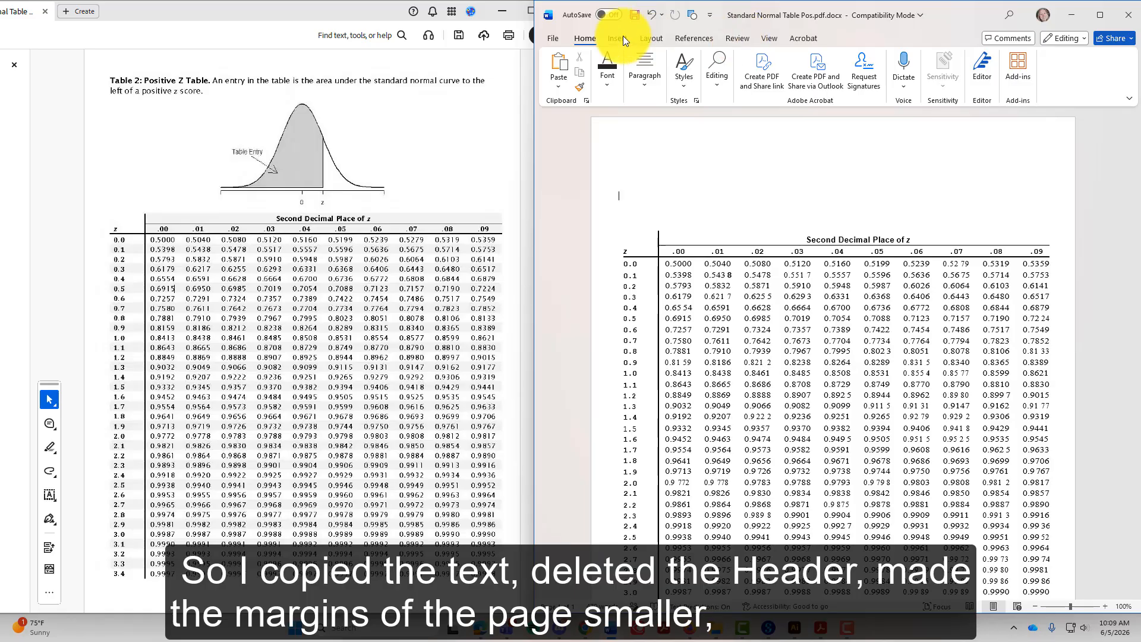
left_click(618, 38)
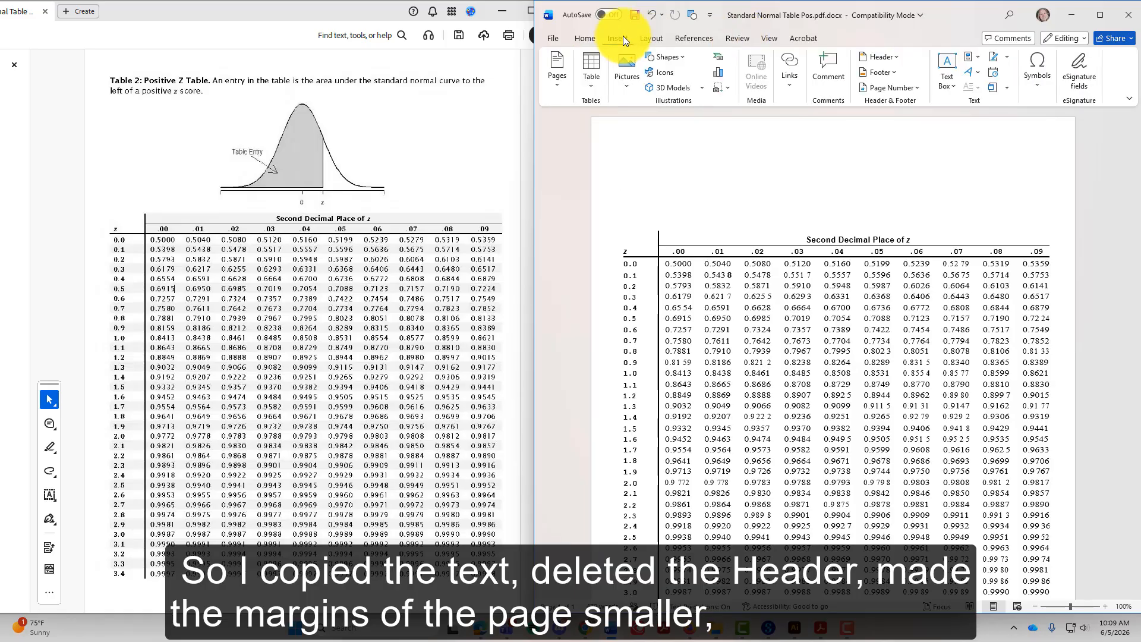
left_click(880, 57)
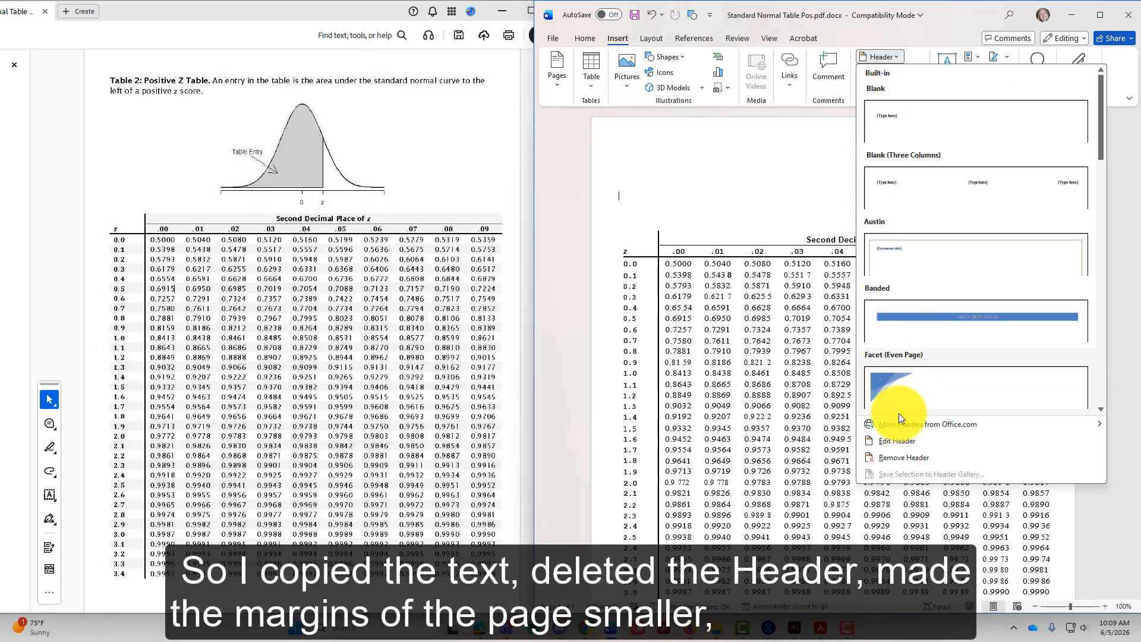
left_click(895, 454)
- Set the page margins to Narrow and paste the copied table title text above the table
left_click(648, 38)
left_click(558, 72)
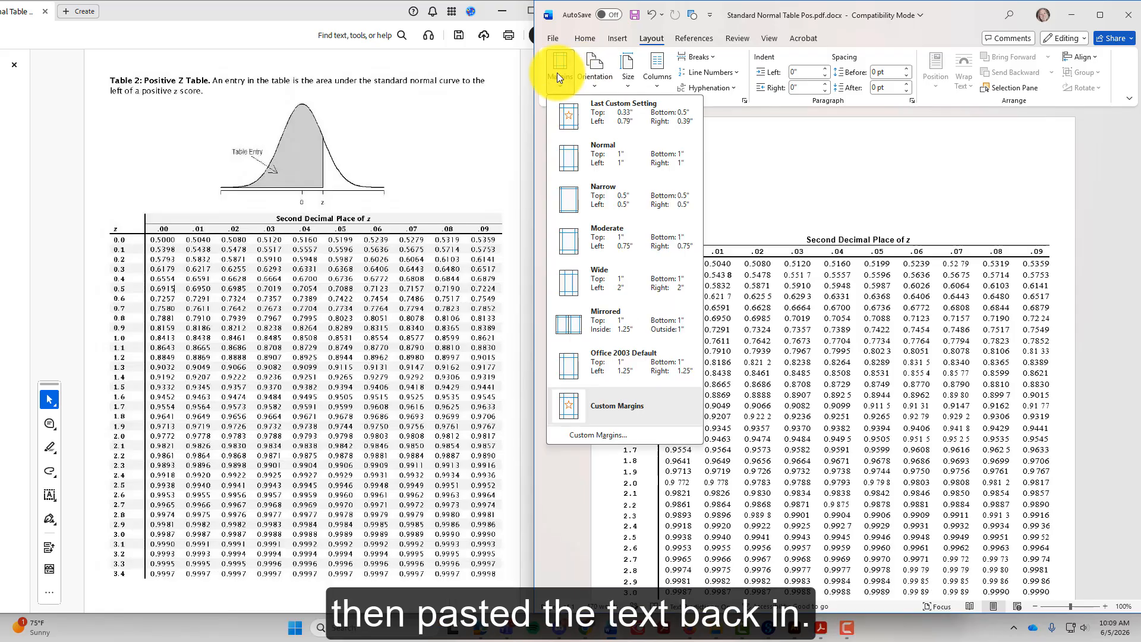
left_click(611, 196)
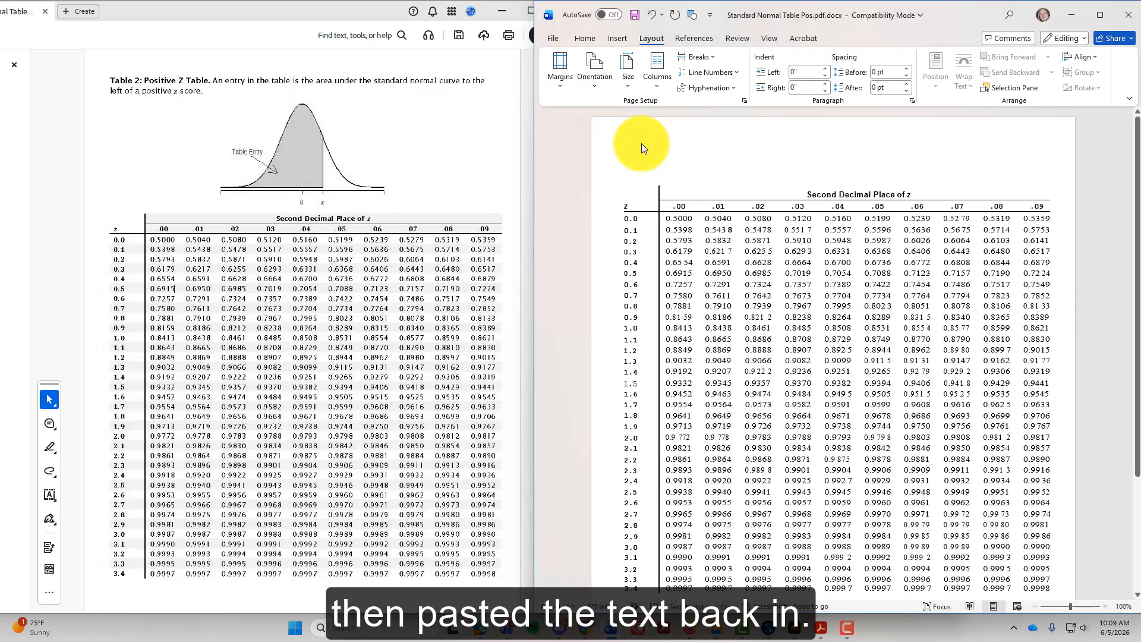
key("ctrl+v")
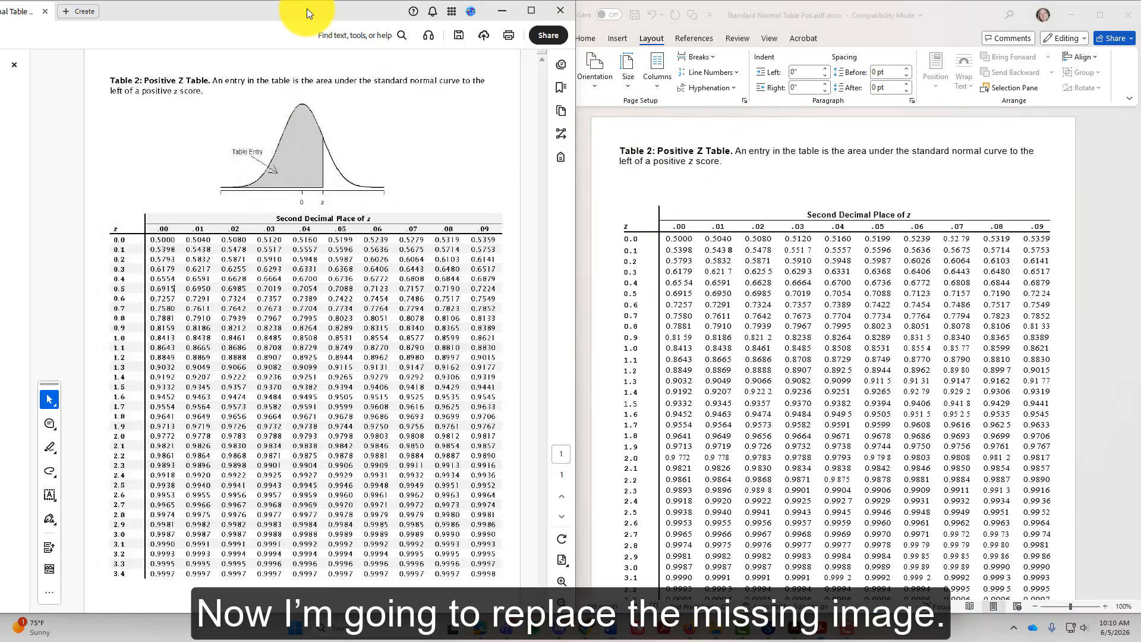
- Maximize the PDF, enlarge the page, and capture a screenshot of the bell curve graph with its labels
double_click(307, 9)
scroll(969, 400, "up", 5)
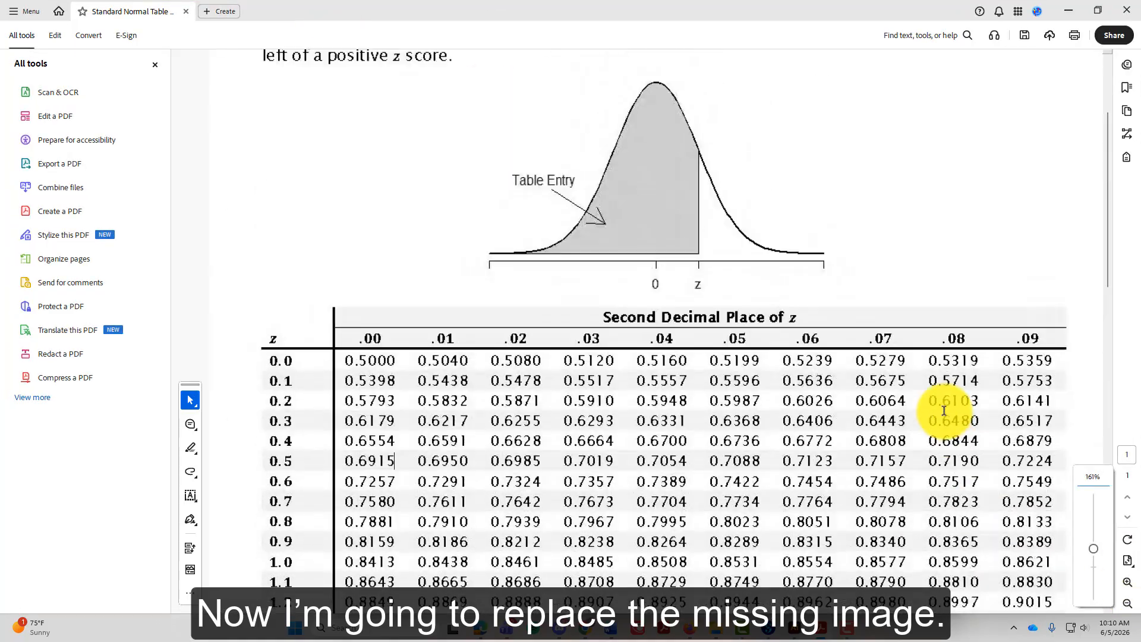
key("super+shift+s")
left_click_drag(462, 130, 846, 376)
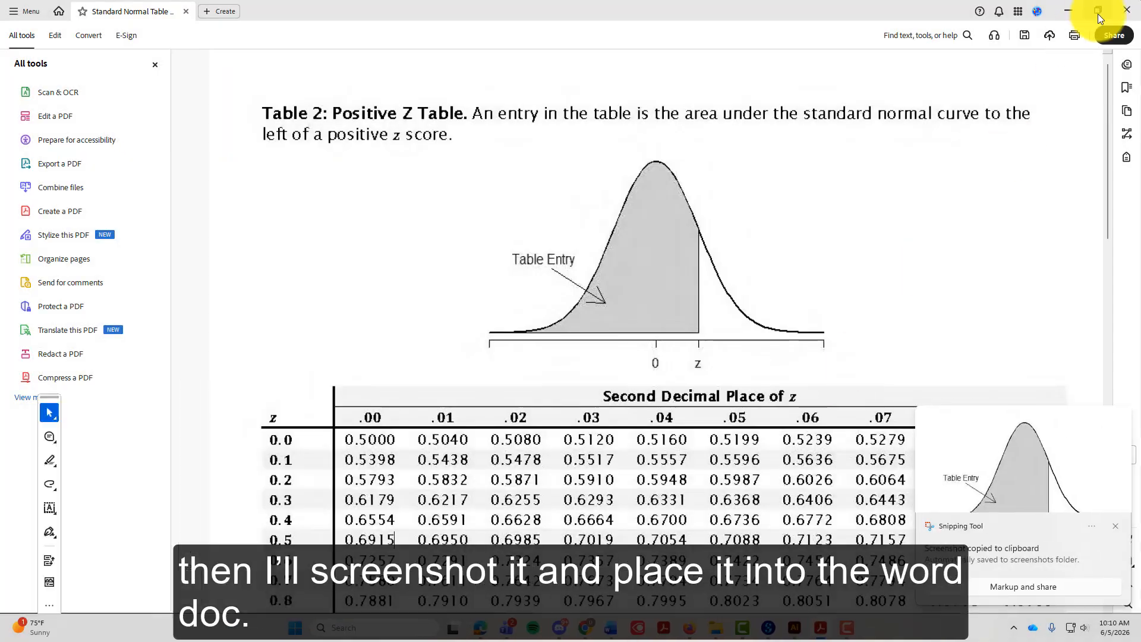
- Paste the bell curve screenshot between the title text and the table in the Word document and shrink it
left_click(1096, 12)
left_click(774, 196)
key("ctrl+v")
left_click(805, 247)
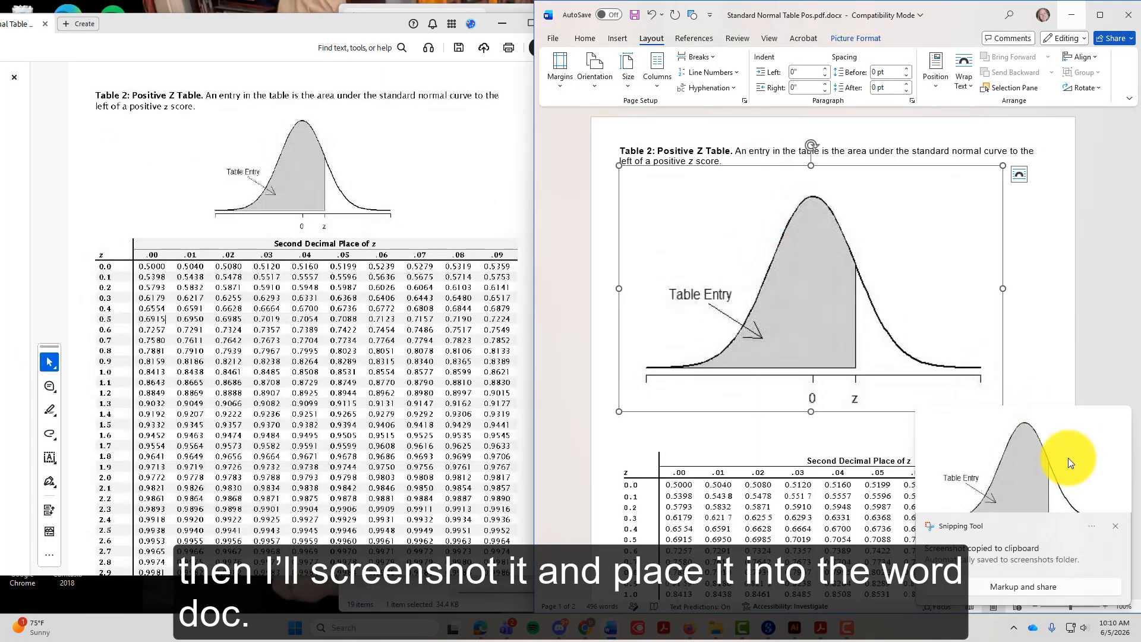
left_click_drag(937, 371, 812, 275)
left_click(927, 164)
left_click(950, 247)
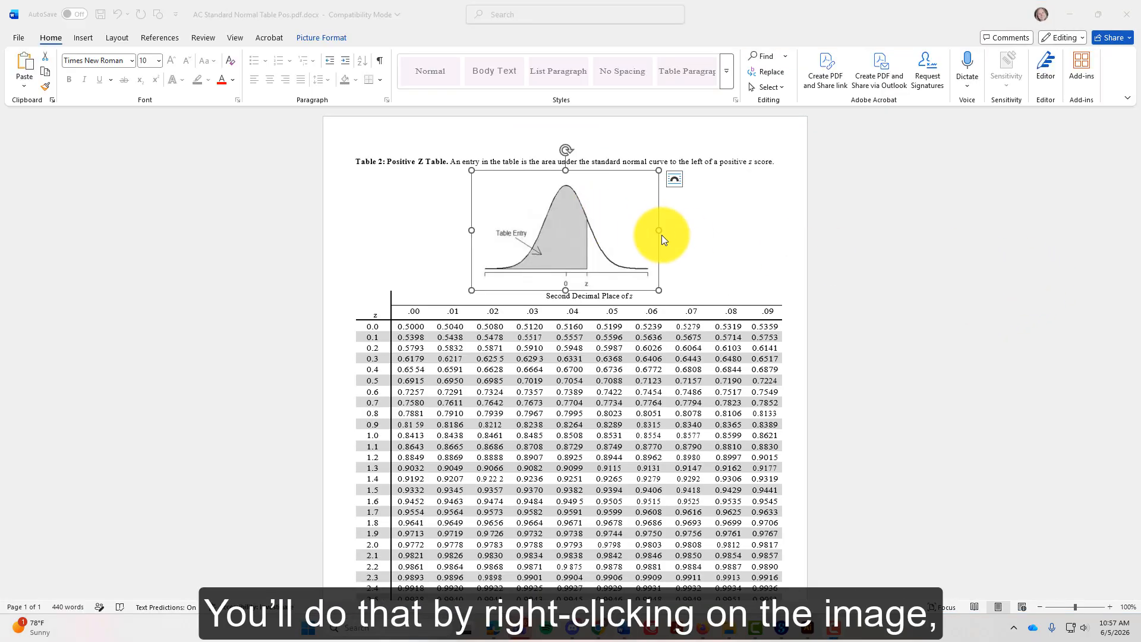
- Give the bell curve image alt text describing a normal distribution curve with the shaded area labeled "Table Entry" between 0 and z on the horizontal axis
left_click(618, 234)
right_click(572, 221)
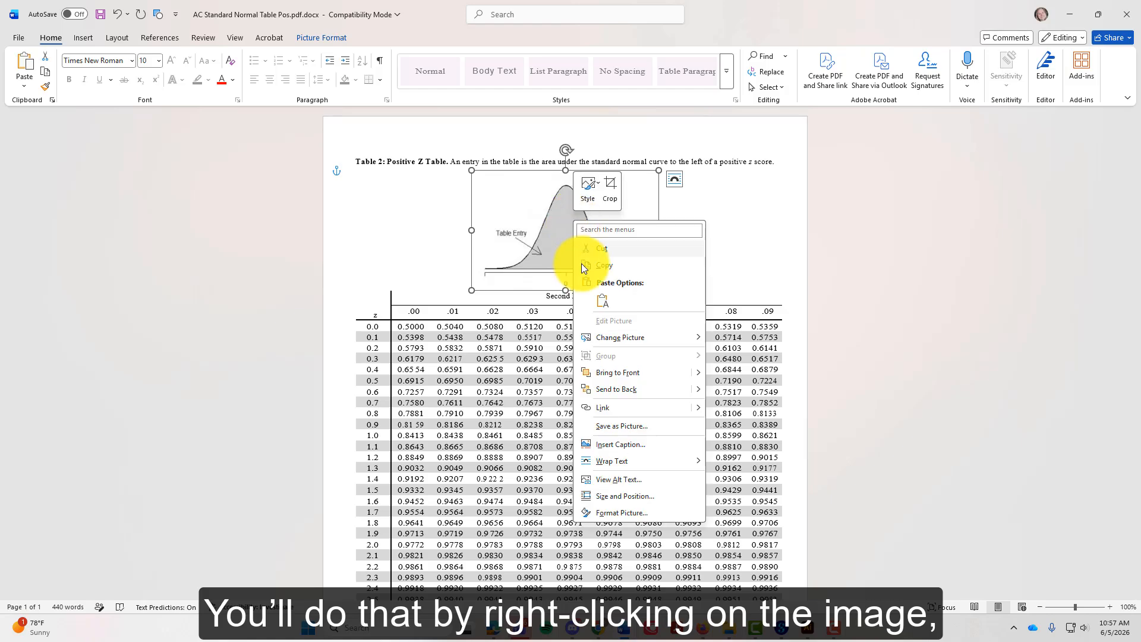
left_click(631, 466)
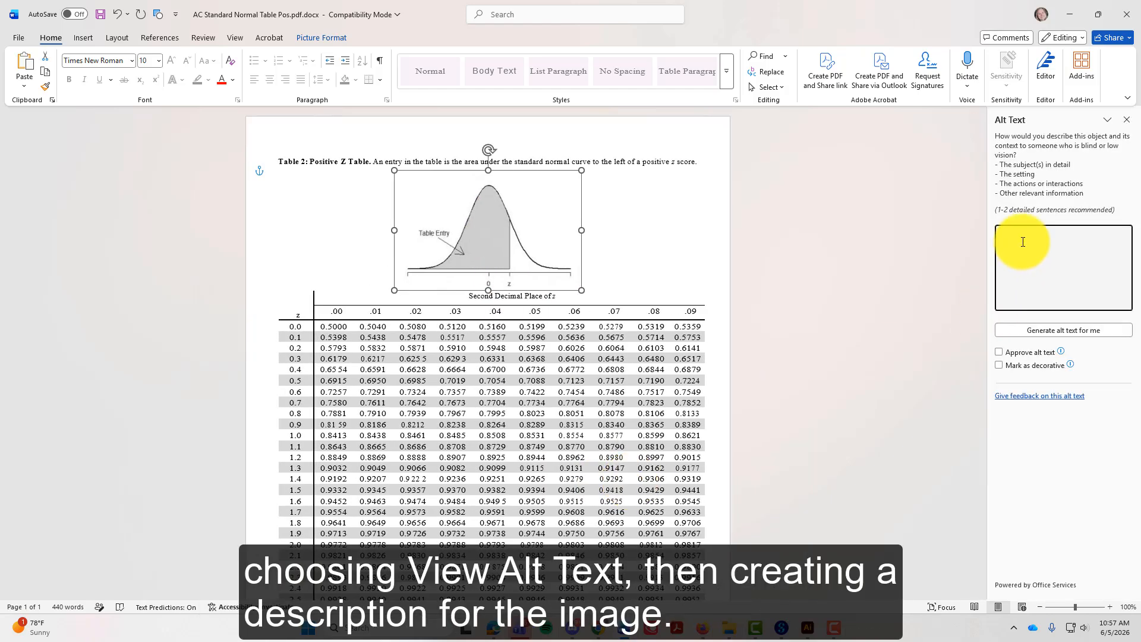
type("A graph depicting a normal distribution curve with shaded area under the curve labeled \"Table Entry\" between 0 and z on the horizontal axis. The curve illustrates cumulative probability or area under the standard normal curve for values from 0 to z.")
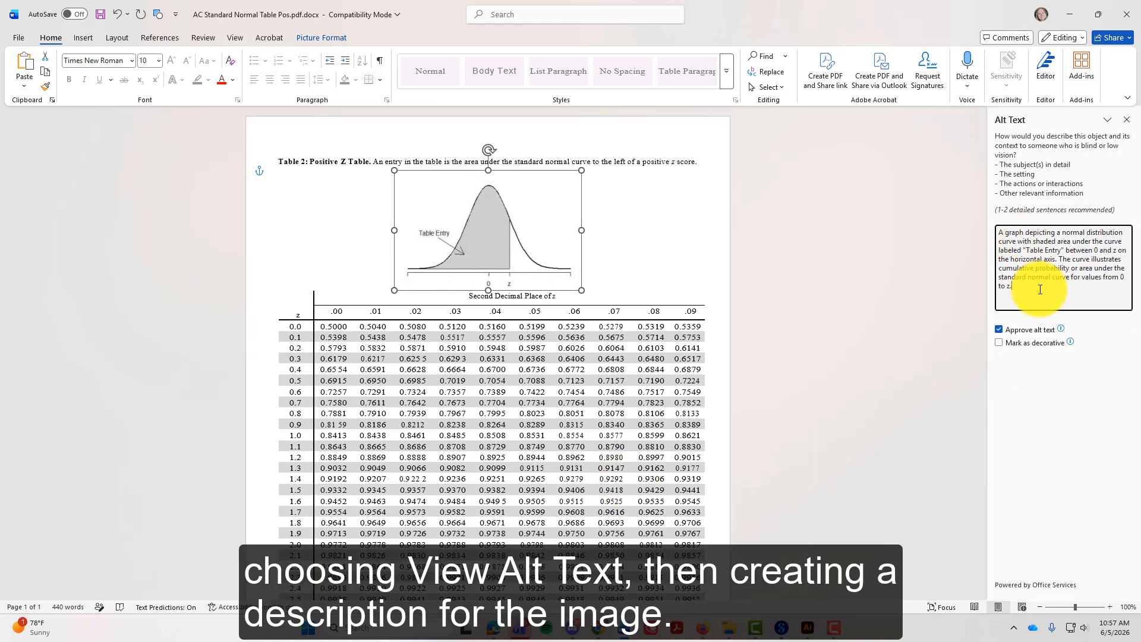
left_click(1126, 119)
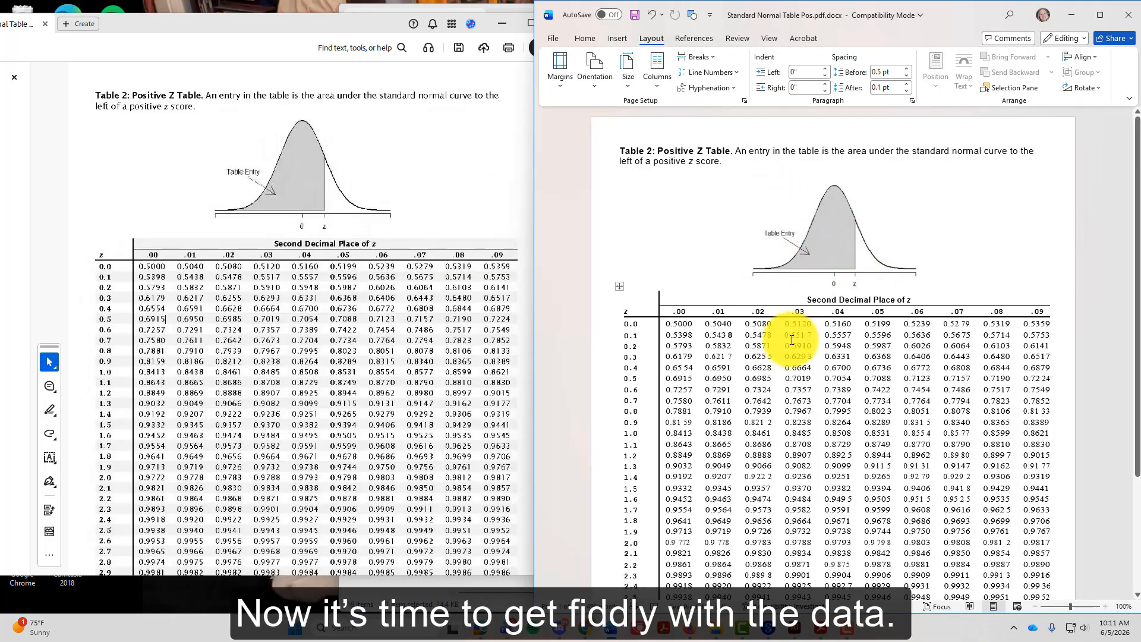
- Update the Normal style to match the font of the table's 0.5000 cell so the document's text is consistent
scroll(792, 323, "down", 3)
scroll(766, 309, "up", 3)
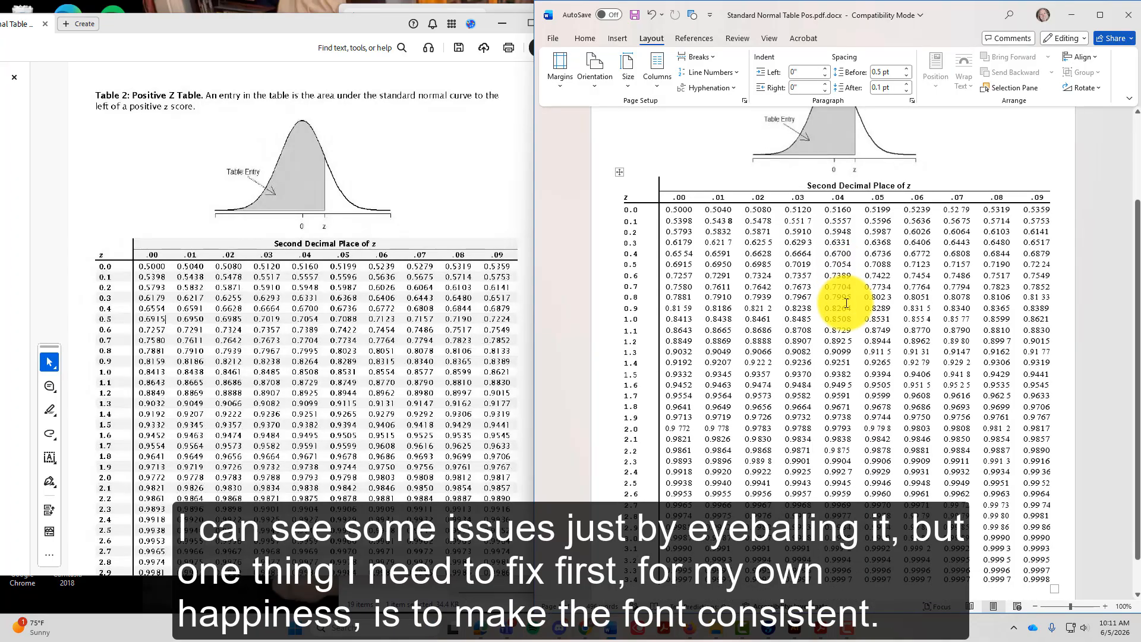
scroll(828, 272, "down", 4)
scroll(868, 234, "up", 1)
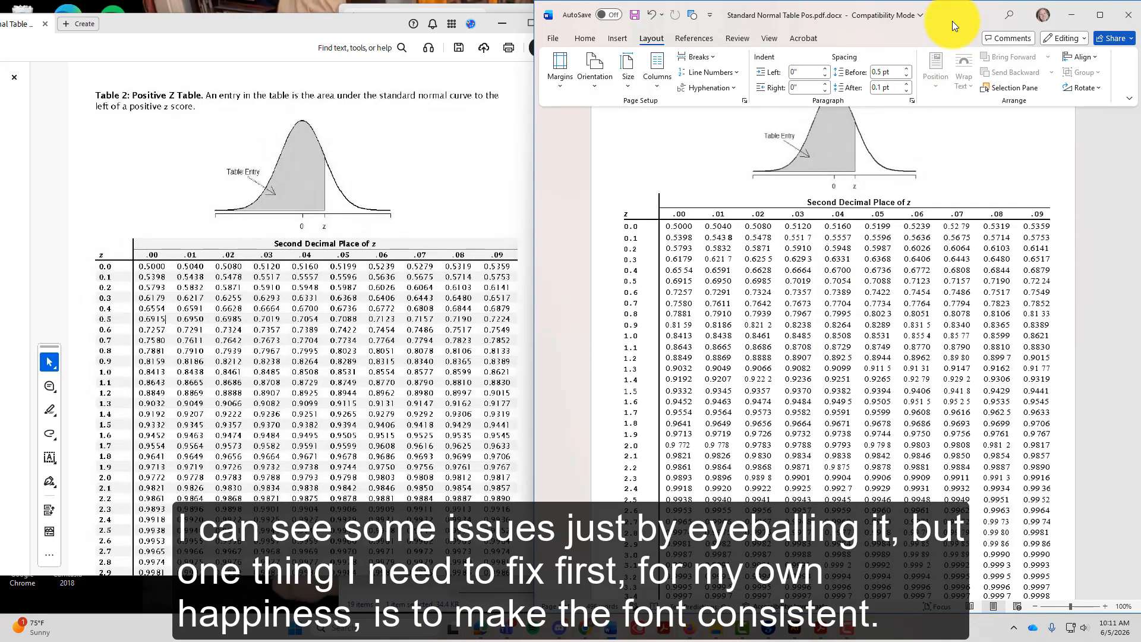
double_click(952, 20)
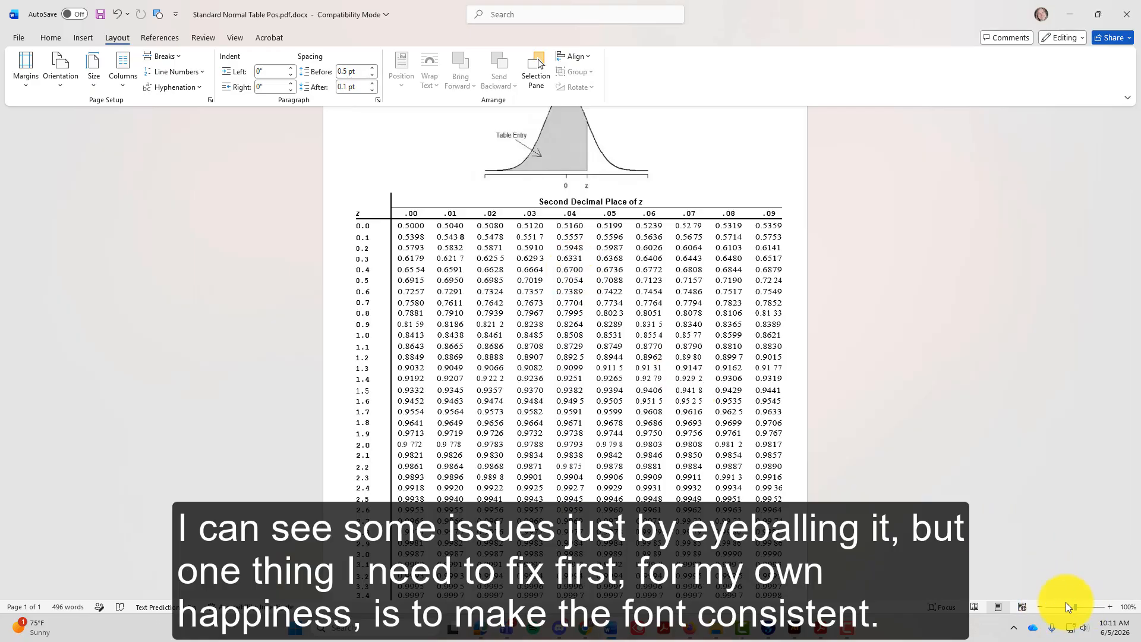
left_click(1109, 604)
left_click(1108, 603)
left_click(1109, 603)
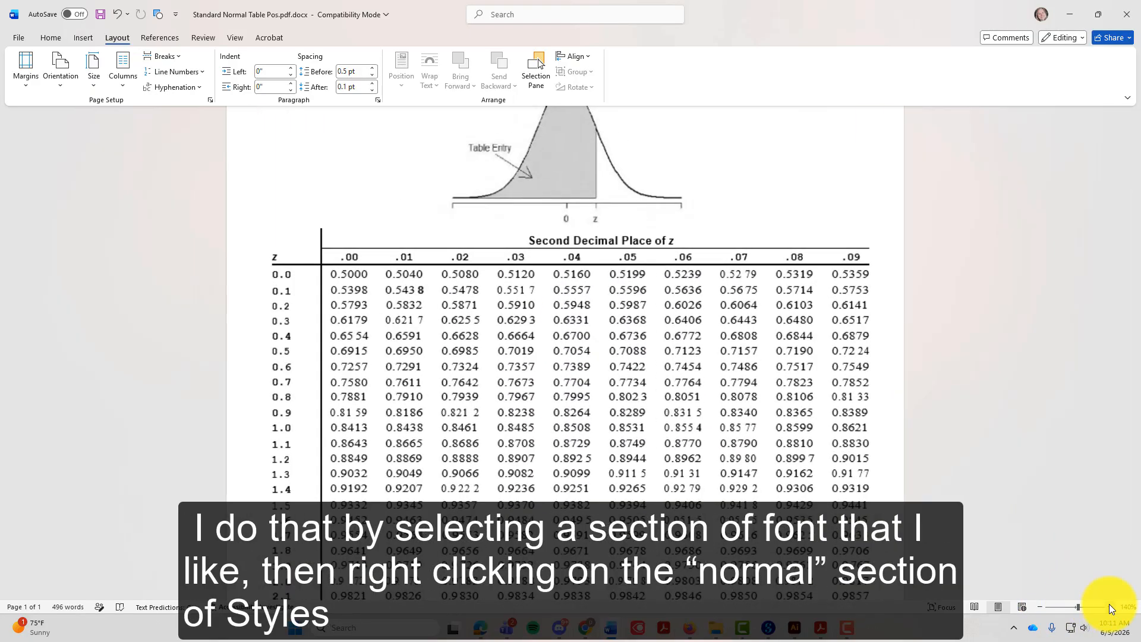
left_click(1108, 604)
left_click(1109, 603)
left_click(1109, 603)
left_click(1108, 604)
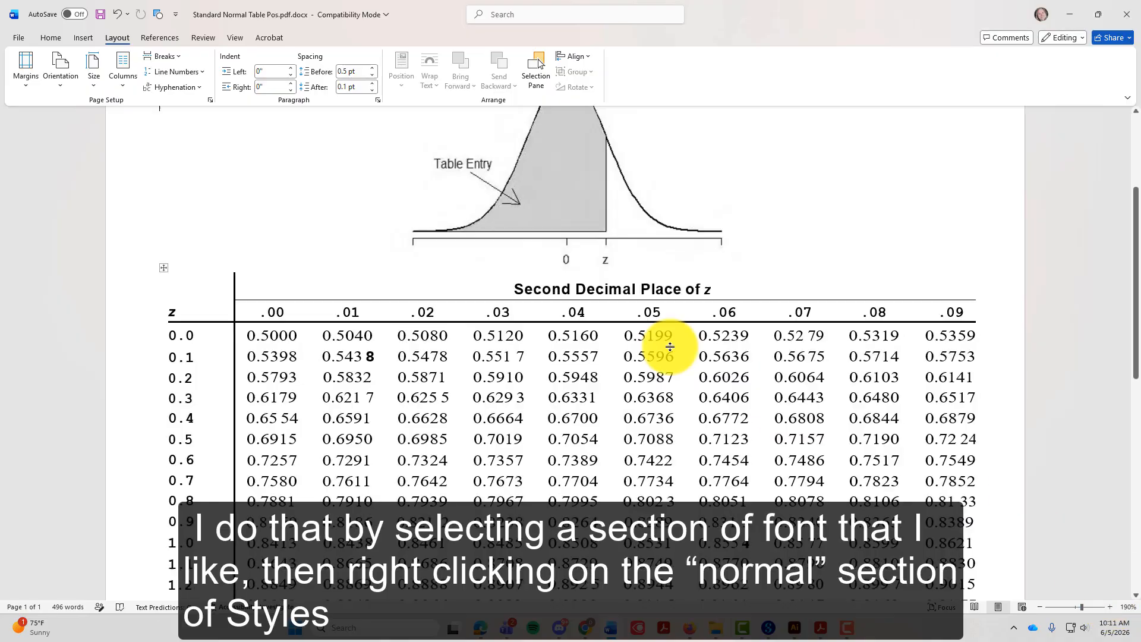
scroll(670, 347, "down", 1)
scroll(670, 347, "down", 2)
scroll(659, 335, "up", 3)
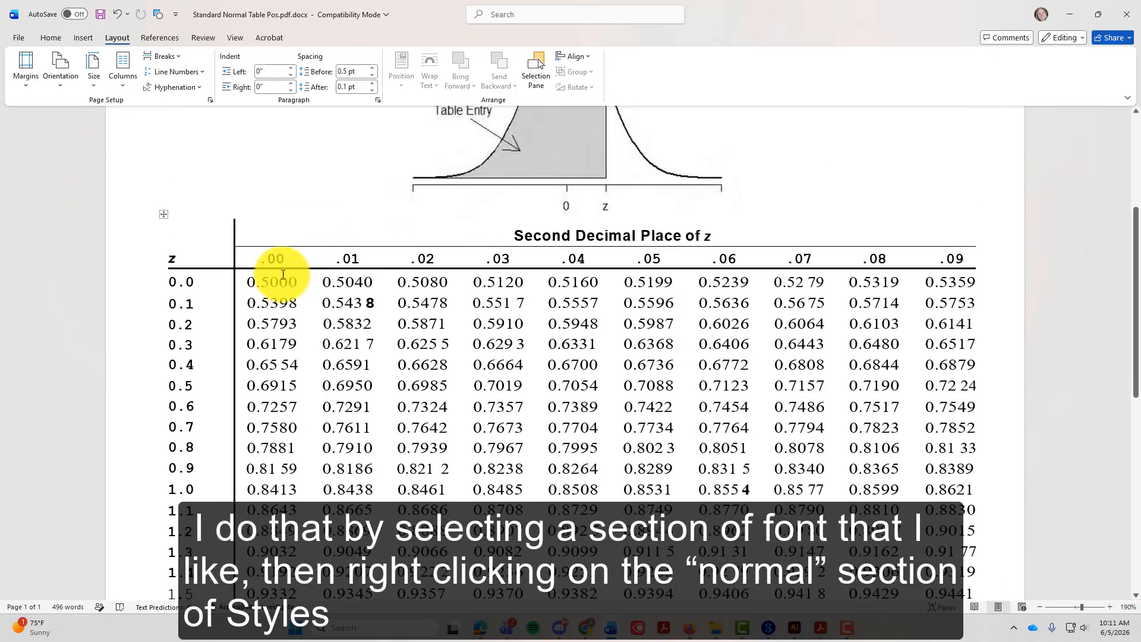
left_click_drag(249, 279, 297, 283)
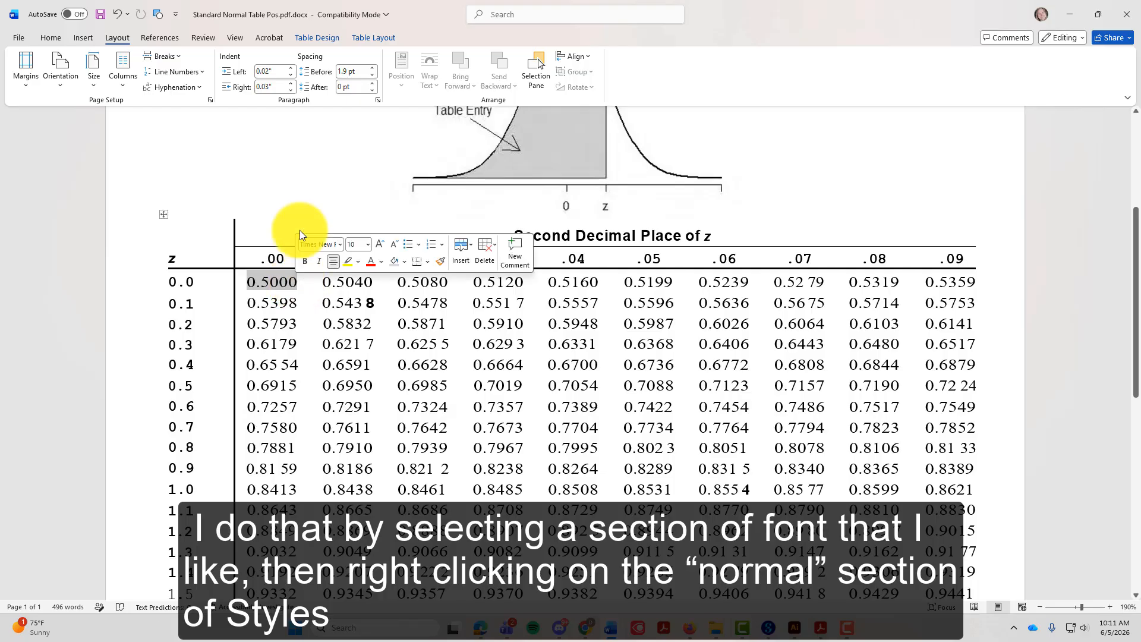
left_click(52, 36)
right_click(427, 77)
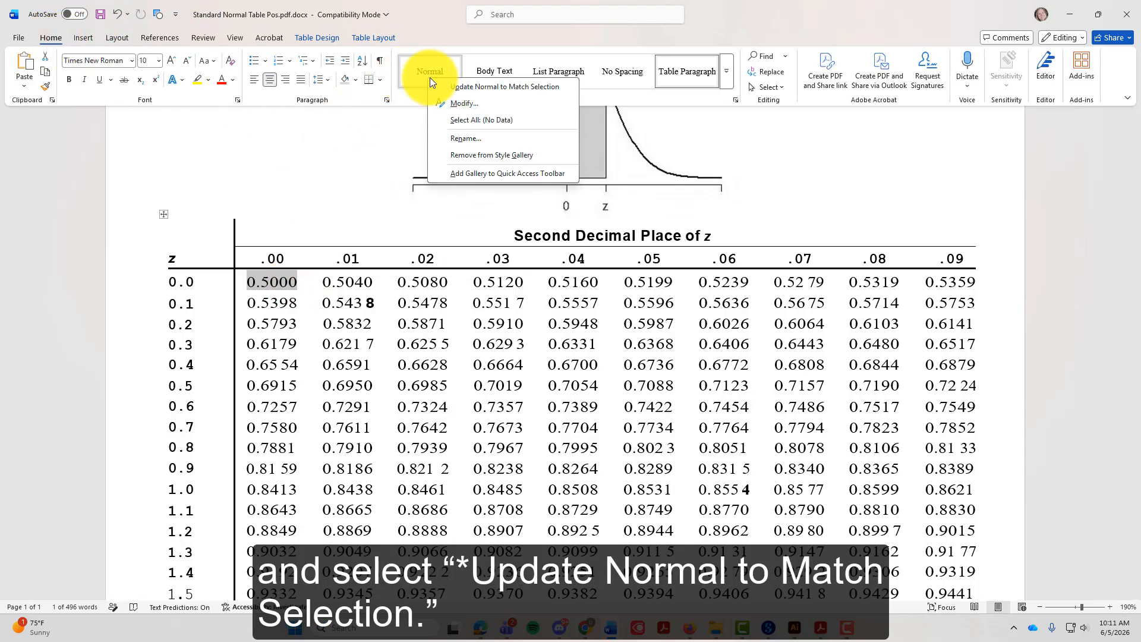
left_click(454, 86)
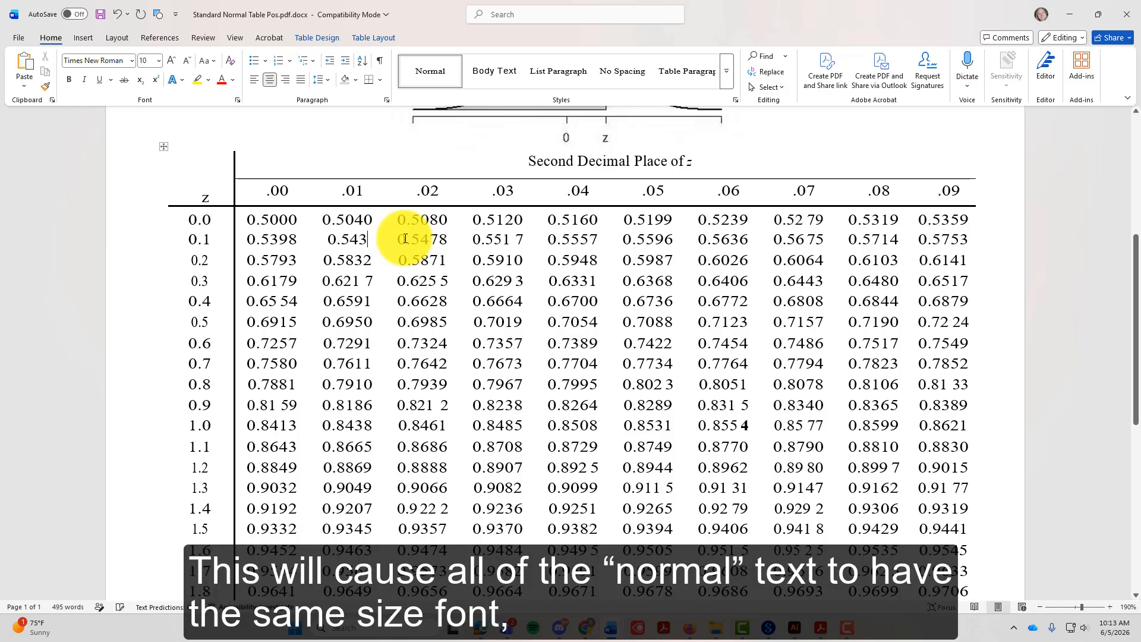
- Remove the stray spaces inside 0.9772 and 0.9778 in the table's 2.0 row
scroll(278, 226, "down", 5)
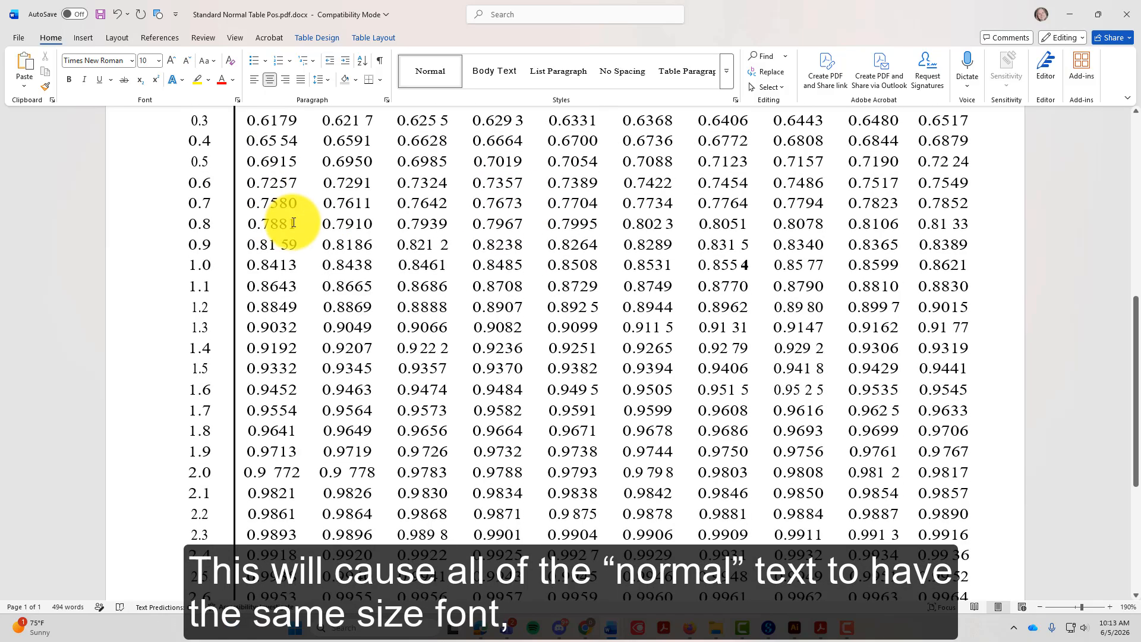
key("Delete")
scroll(350, 517, "down", 2)
scroll(350, 458, "up", 2)
left_click(343, 364)
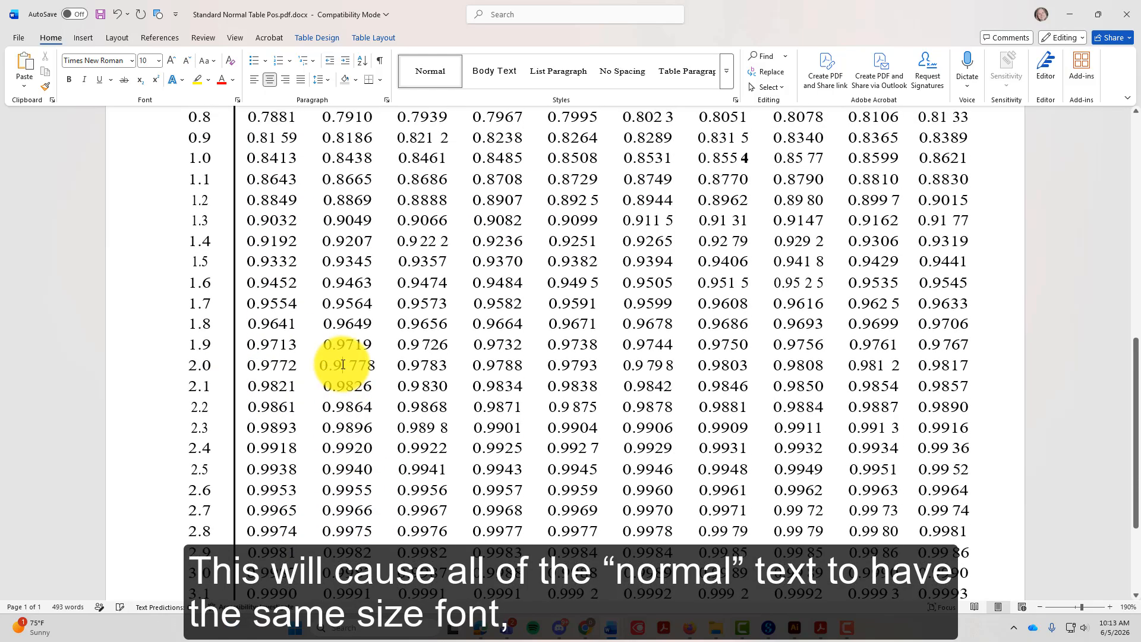
key("Delete")
- Remove the stray spaces inside 0.6217 in column .01 and inside 0.8212 and 0.9898 in column .02
scroll(354, 356, "up", 1)
scroll(354, 356, "up", 4)
scroll(428, 166, "down", 2)
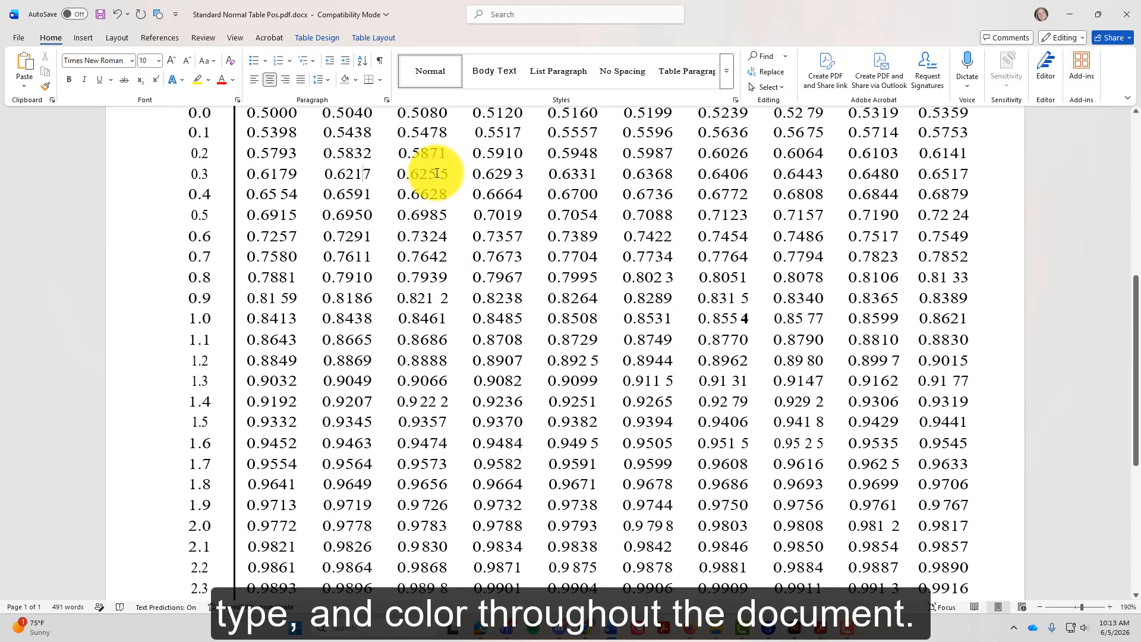
left_click(433, 296)
key("Delete")
scroll(442, 304, "down", 6)
left_click(434, 267)
key("Delete")
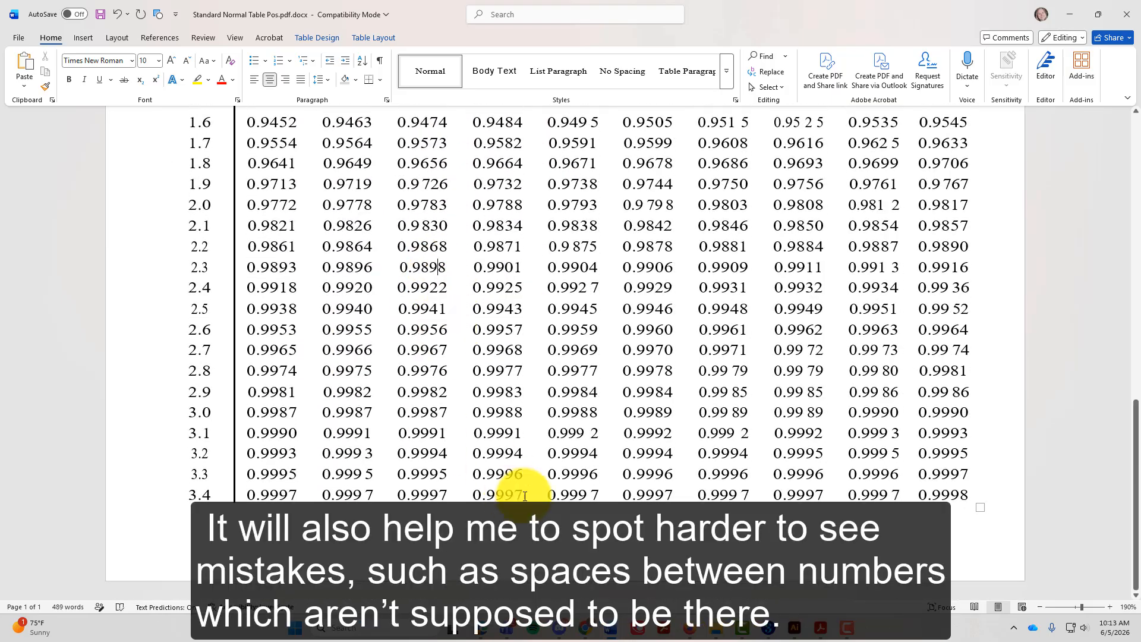
- Remove the stray spaces inside 0.8925, 0.9927 and 0.9992 in the table's .04 column
scroll(517, 470, "up", 3)
scroll(505, 440, "up", 6)
scroll(573, 232, "down", 5)
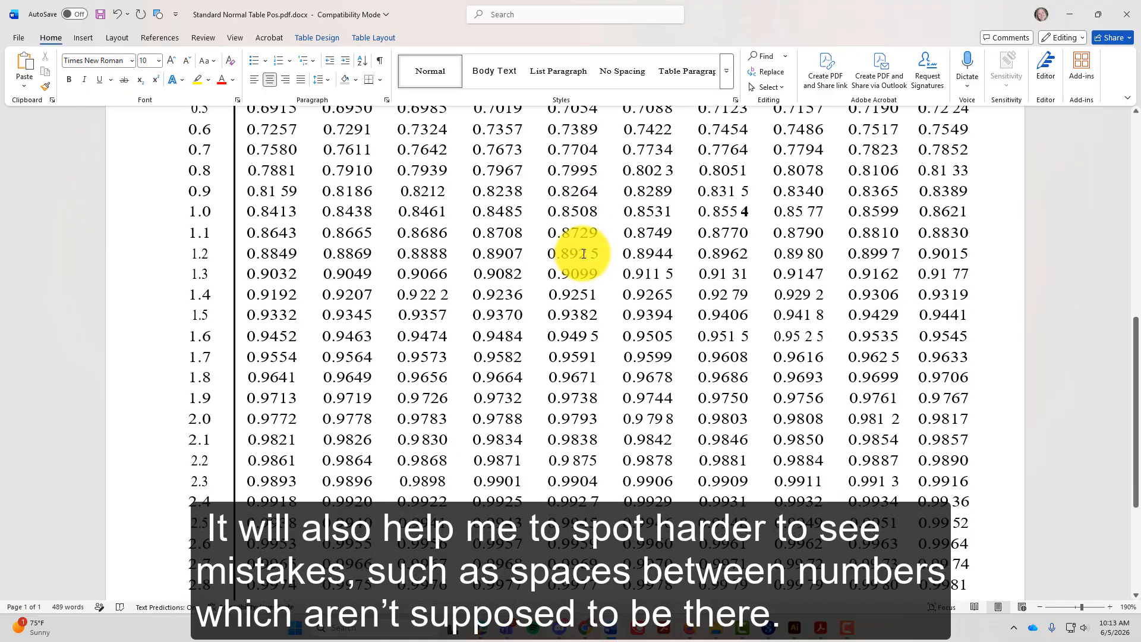
left_click(588, 250)
key("Delete")
scroll(595, 279, "down", 3)
scroll(600, 302, "down", 3)
left_click(590, 287)
key("Delete")
left_click(588, 433)
key("Delete")
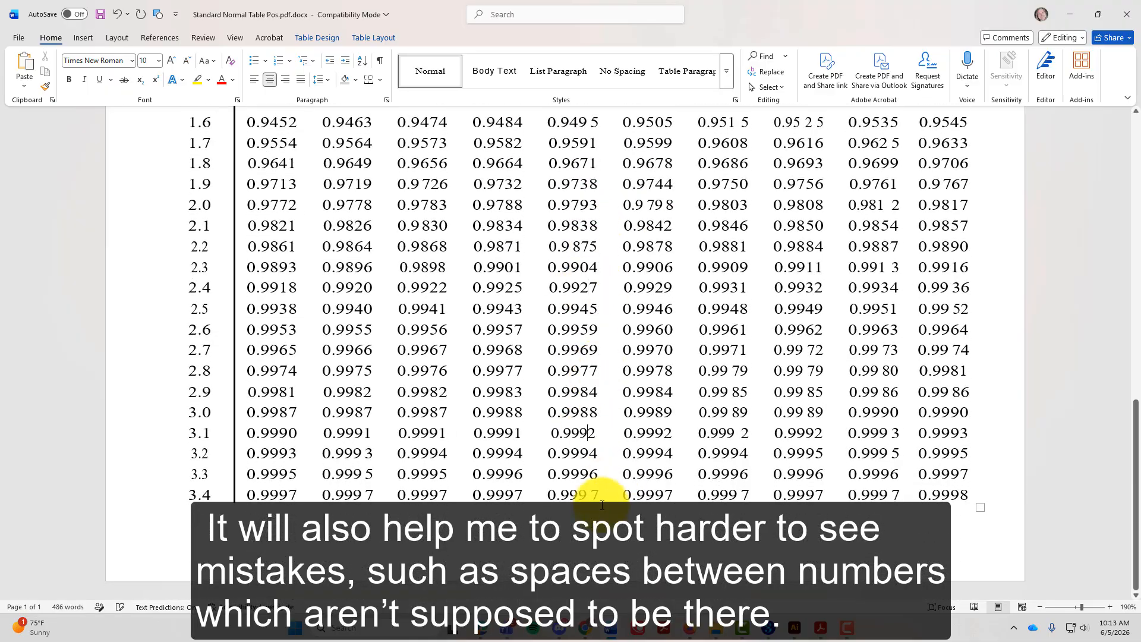
- Remove the stray spaces inside 0.9997 at the end of column .04 and inside 0.9798, 0.9115 and 0.8023 in column .05
left_click(665, 473)
key("Delete")
scroll(659, 452, "up", 3)
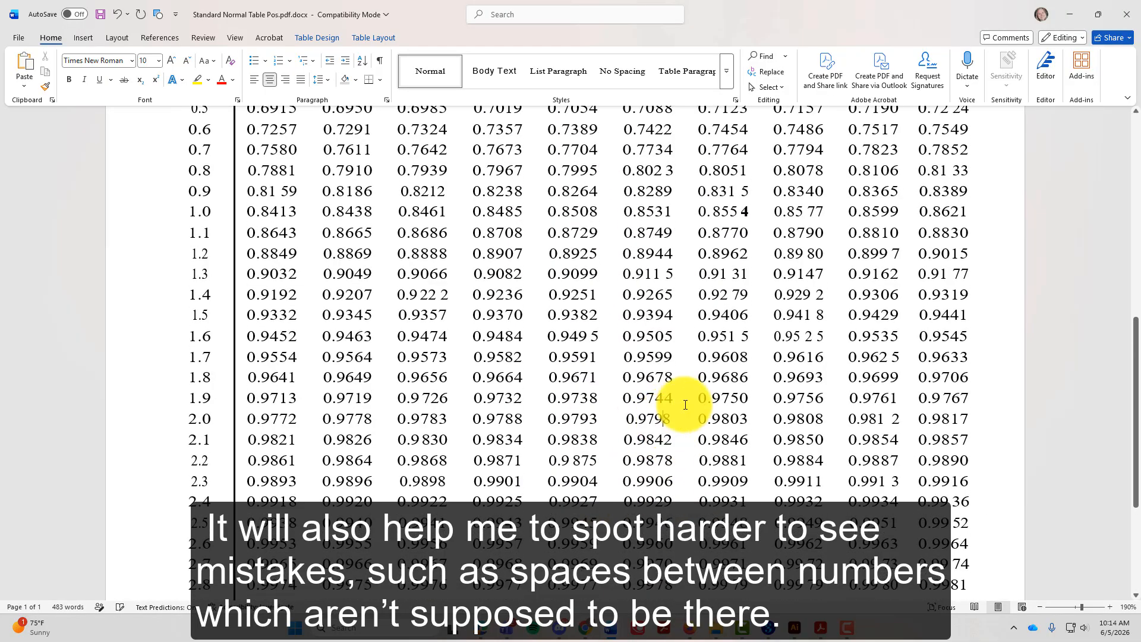
scroll(666, 392, "up", 3)
left_click(654, 375)
key("Delete")
left_click(659, 309)
key("Delete")
- Correct 0.8315, 0.8554, 0.9131, 0.9279 and 0.9515 in the .06 column by removing their stray spaces
left_click(739, 331)
scroll(753, 321, "down", 1)
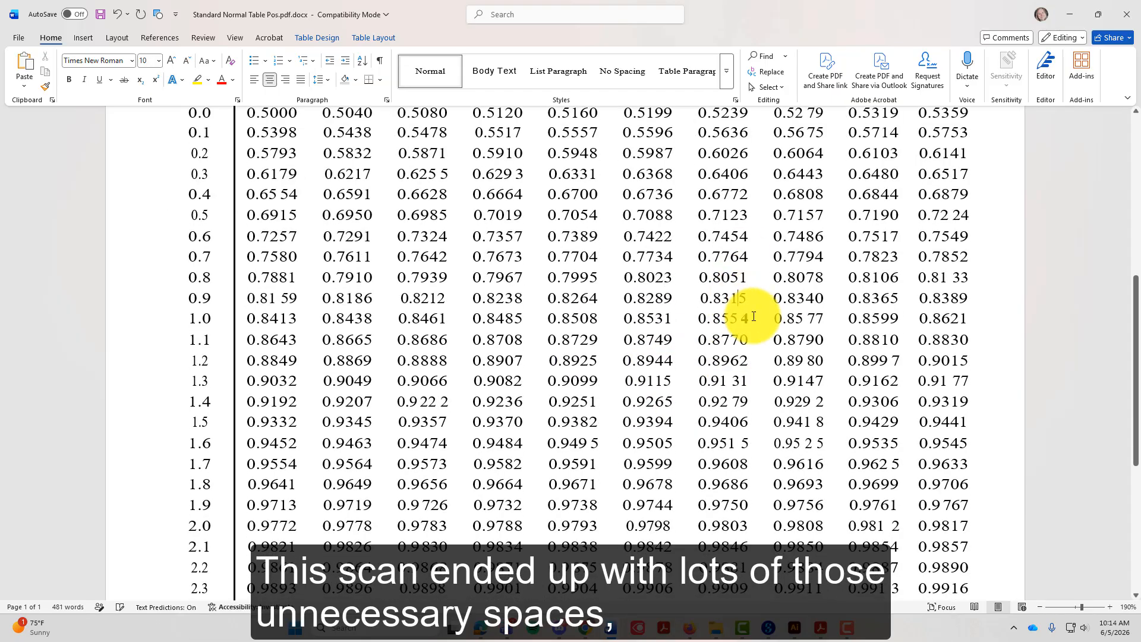
scroll(735, 333, "down", 3)
left_click(732, 321)
key("Delete")
left_click(735, 339)
key("Delete")
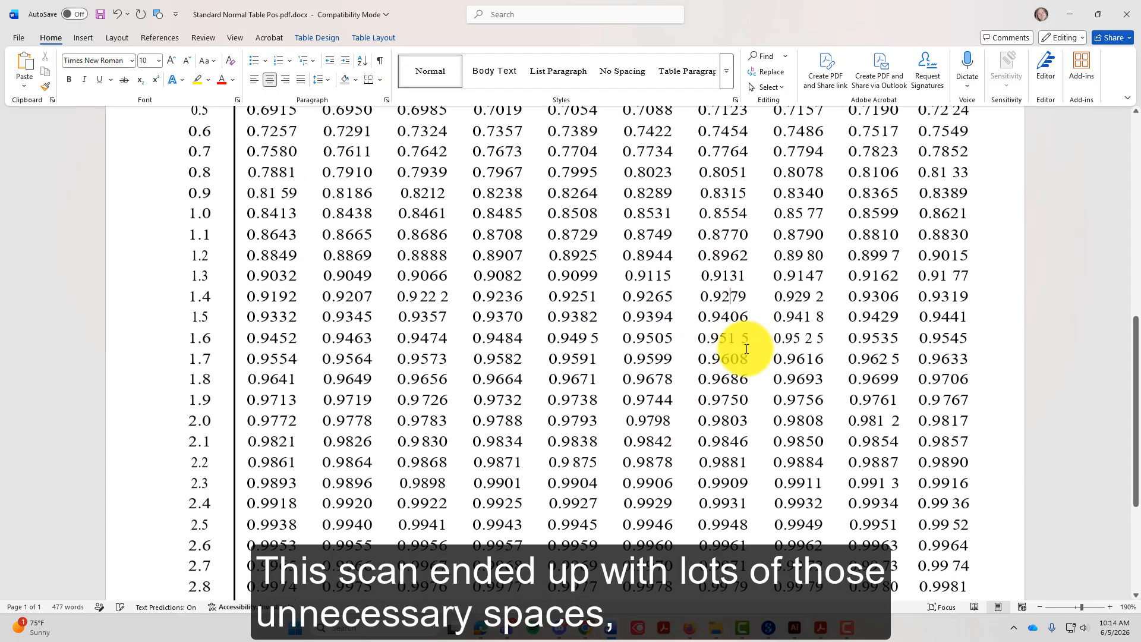
left_click(739, 347)
key("Delete")
- Remove the stray spaces inside 0.9979, 0.9985, 0.9989, 0.9992 and 0.9997 in the lower rows of the .06 column
scroll(735, 356, "down", 5)
left_click(735, 372)
key("Delete")
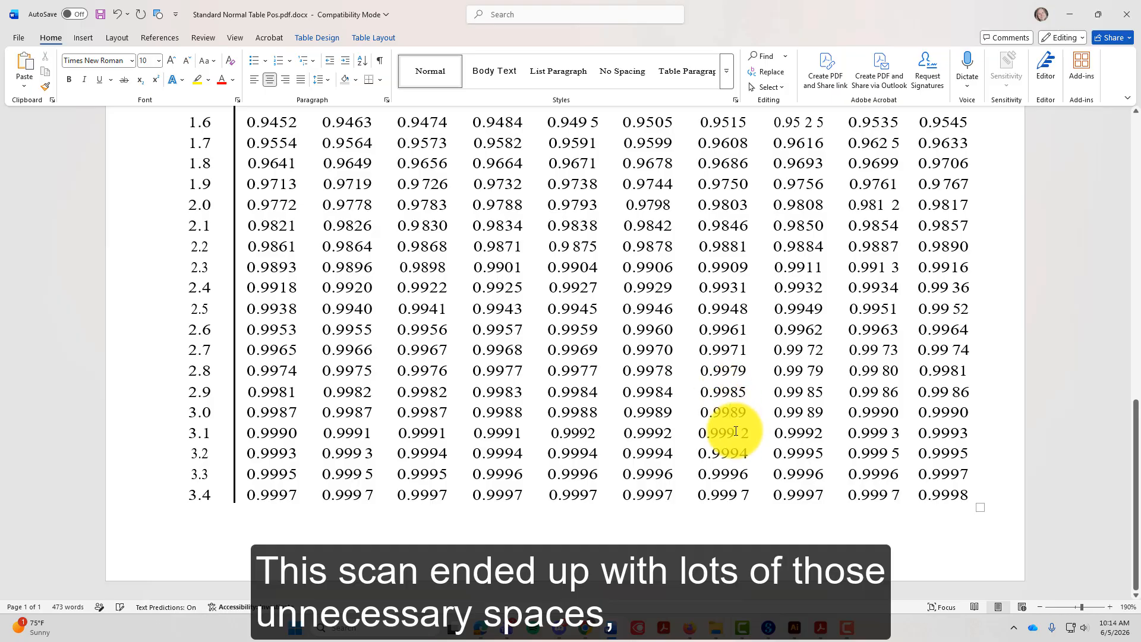
left_click(734, 431)
key("Delete")
left_click(733, 493)
key("Delete")
- Remove the stray spaces in the .07 column's values from 0.9989 up to 0.9972 and in 0.9525, 0.9418 and 0.9292
scroll(772, 475, "up", 2)
left_click(802, 467)
key("Delete")
scroll(803, 403, "up", 1)
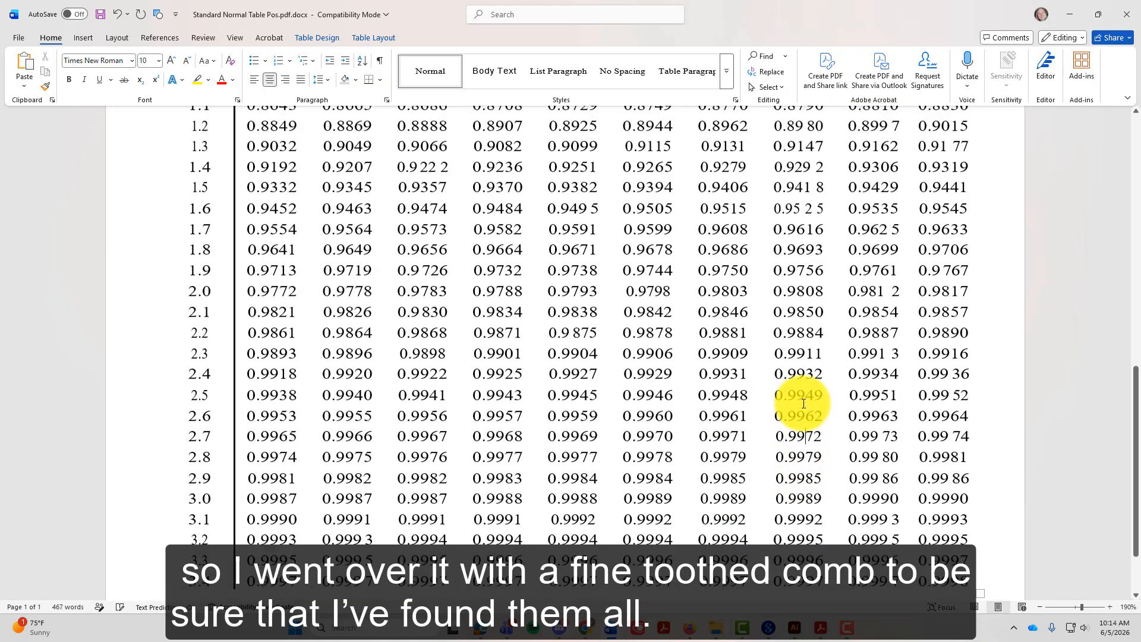
scroll(803, 404, "up", 3)
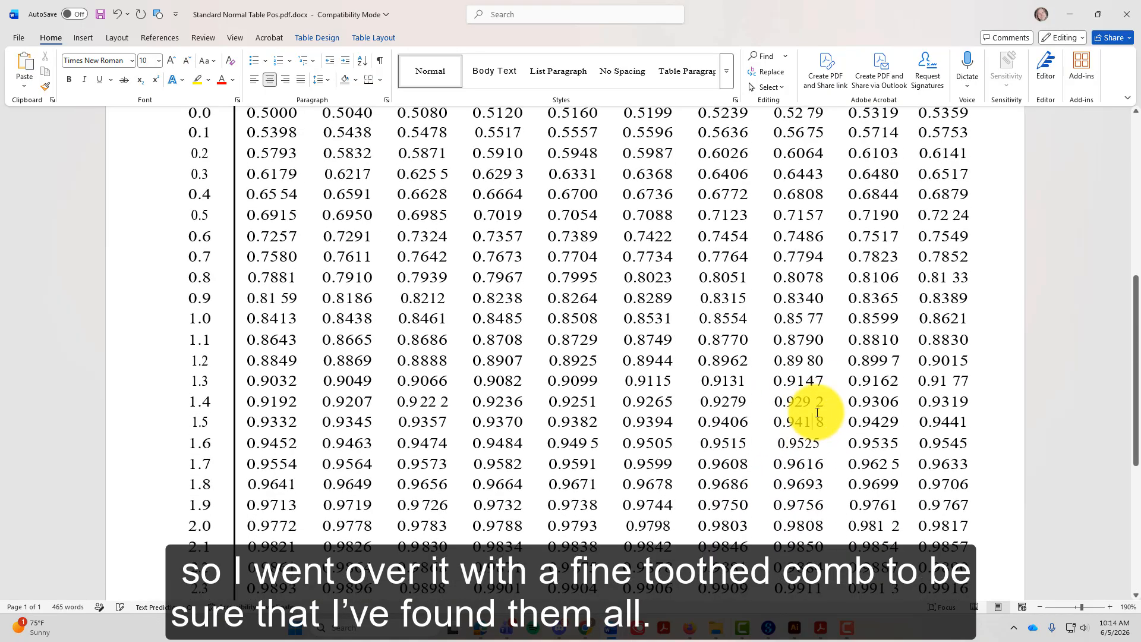
scroll(805, 402, "up", 4)
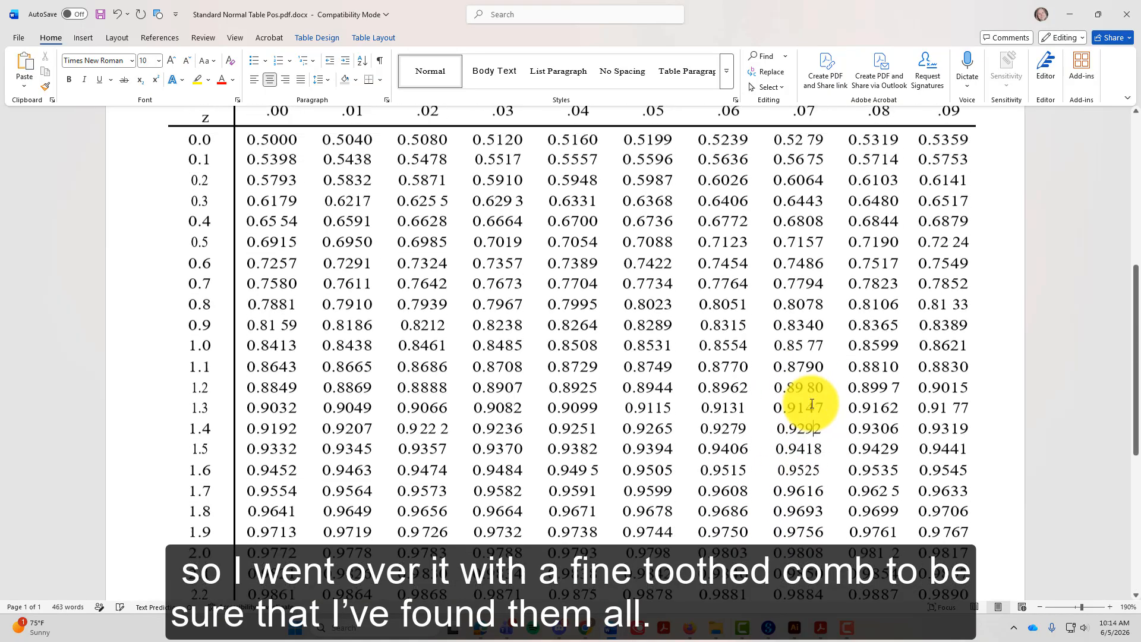
- Compare the table with the original PDF and shade its 0.1 and 0.3 rows light gray to match
double_click(755, 13)
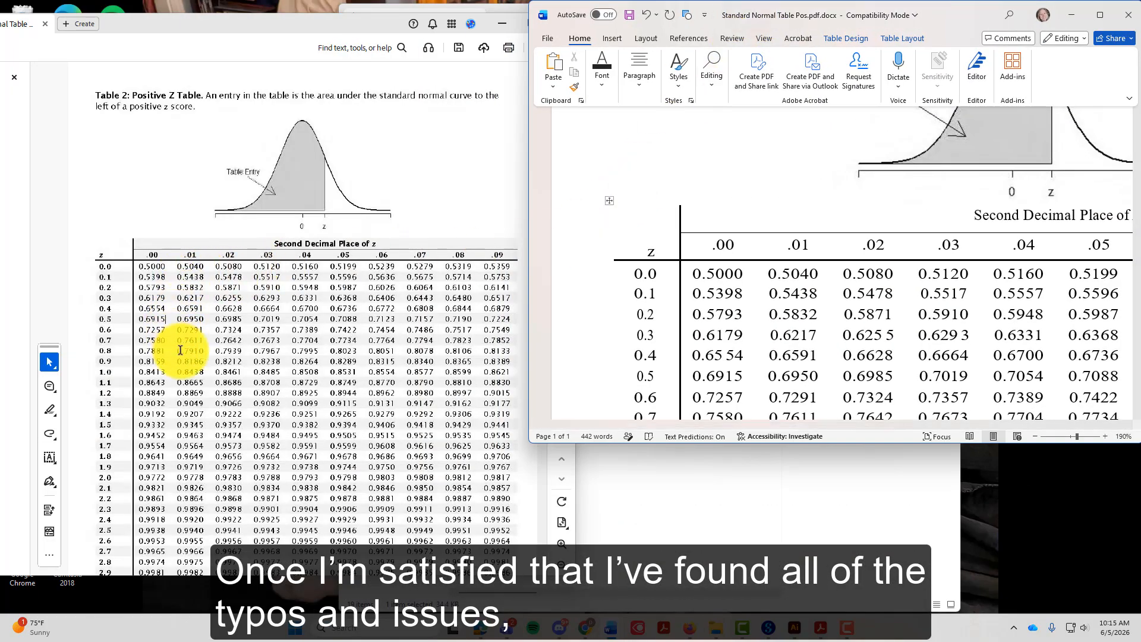
double_click(965, 19)
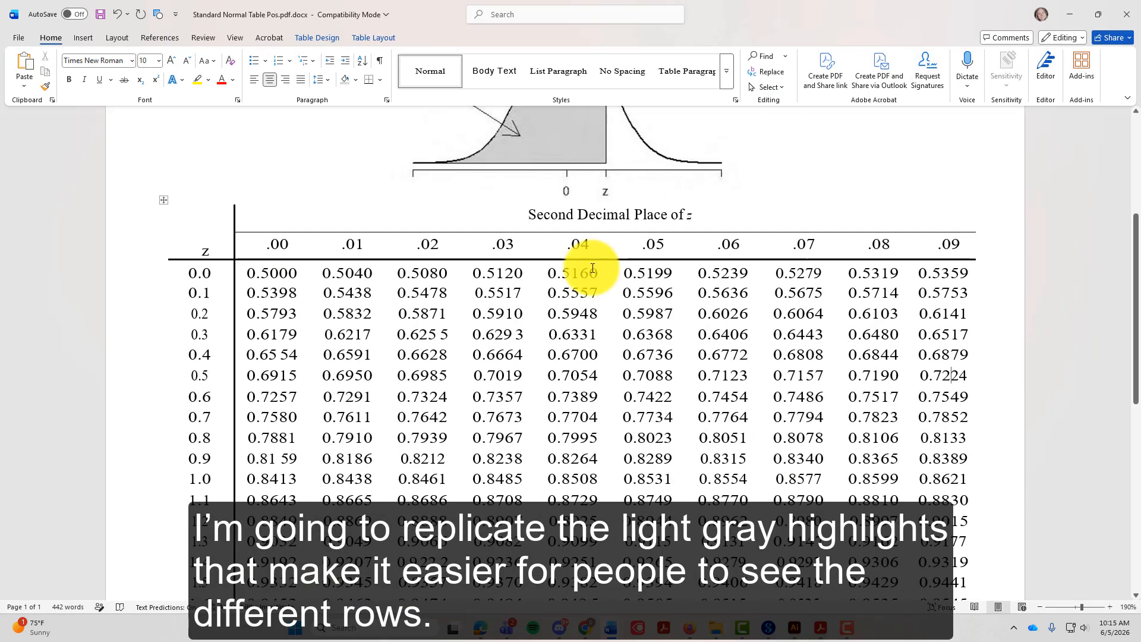
scroll(434, 298, "up", 1)
left_click_drag(191, 346, 964, 348)
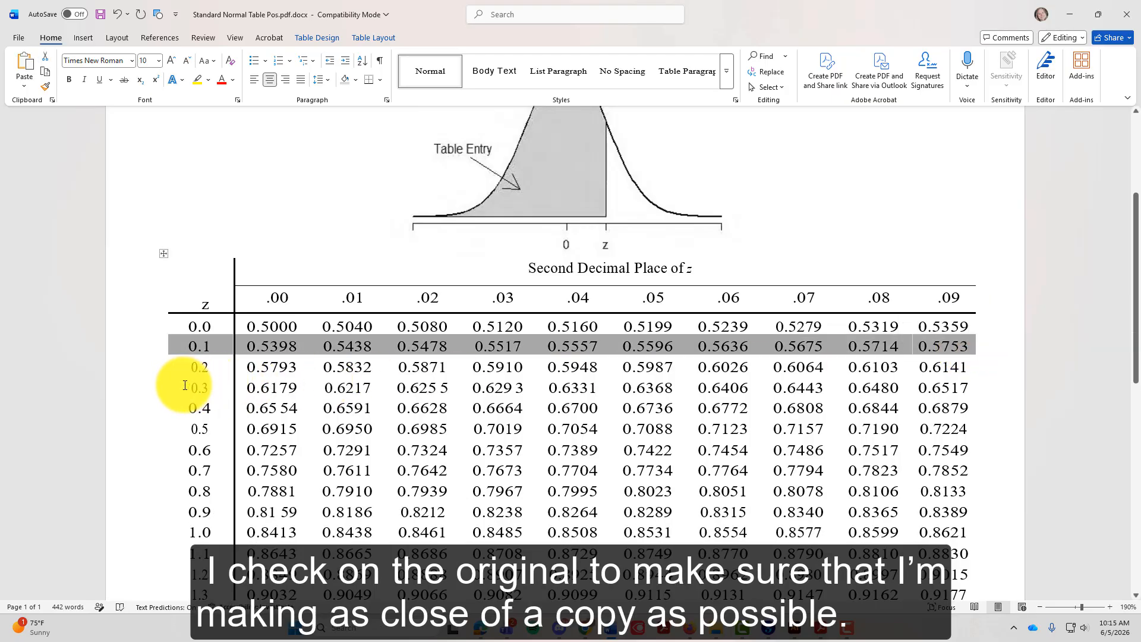
left_click_drag(191, 386, 964, 386)
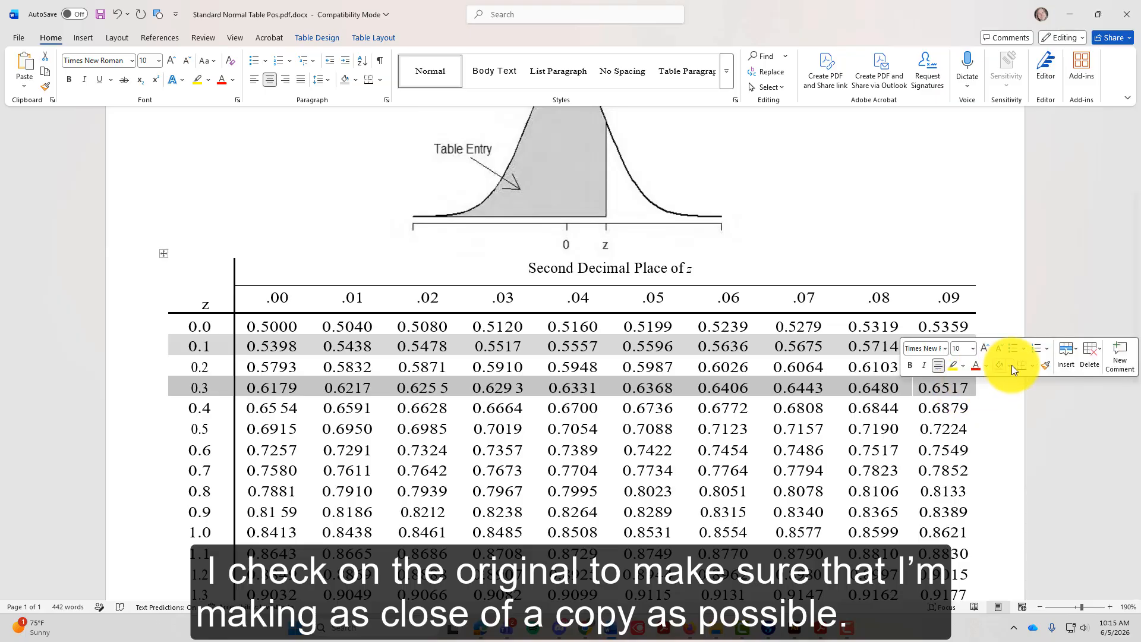
left_click(998, 362)
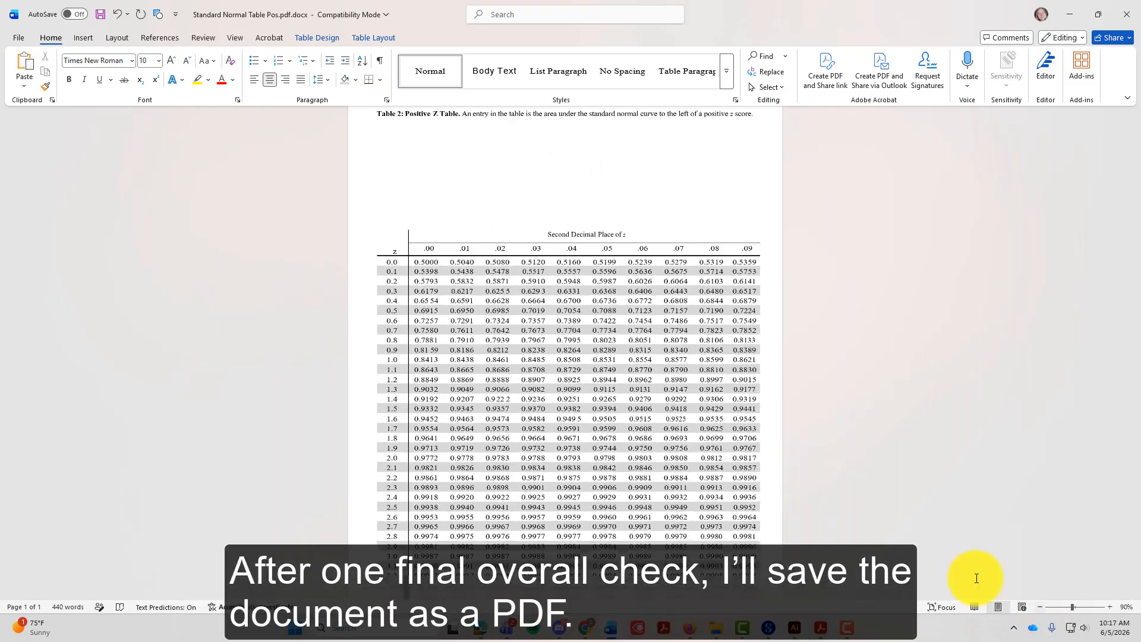
- Save a copy of the document in Downloads as a Word document named "AC Standard Normal Table Pos.pdf"
scroll(725, 450, "up", 4)
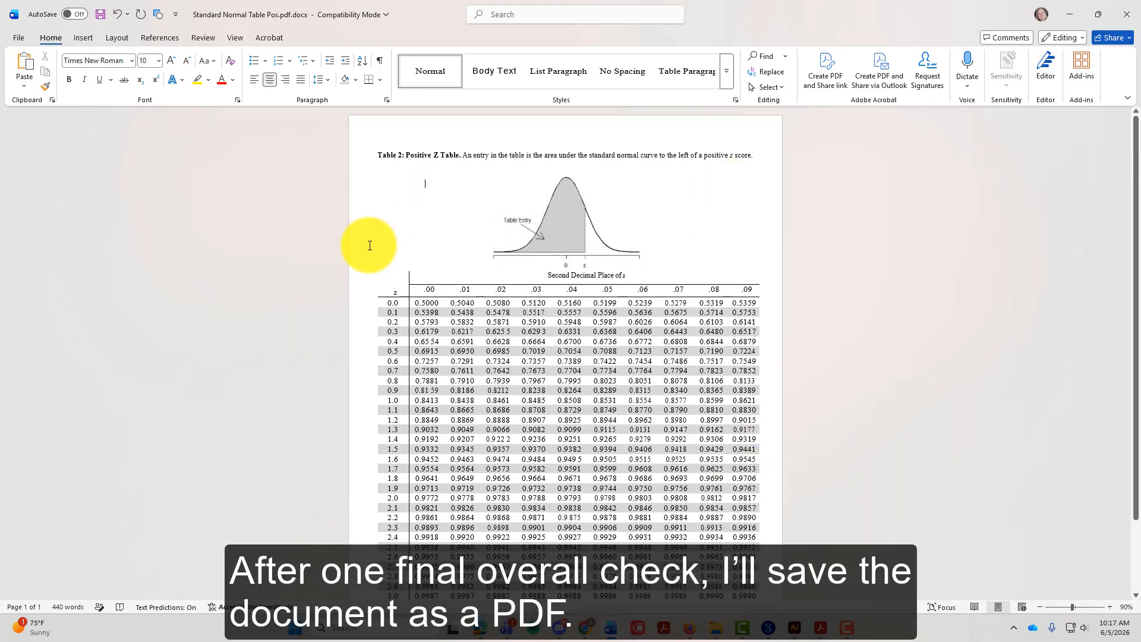
left_click(18, 36)
left_click(27, 196)
left_click(315, 91)
key("Home")
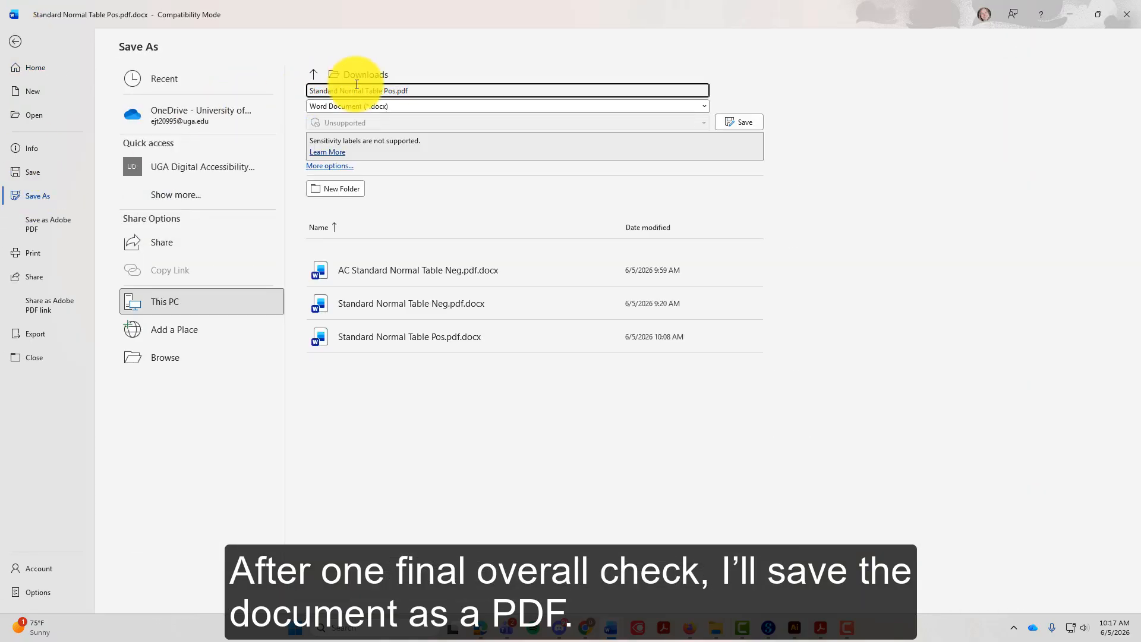
type("AC")
left_click(726, 122)
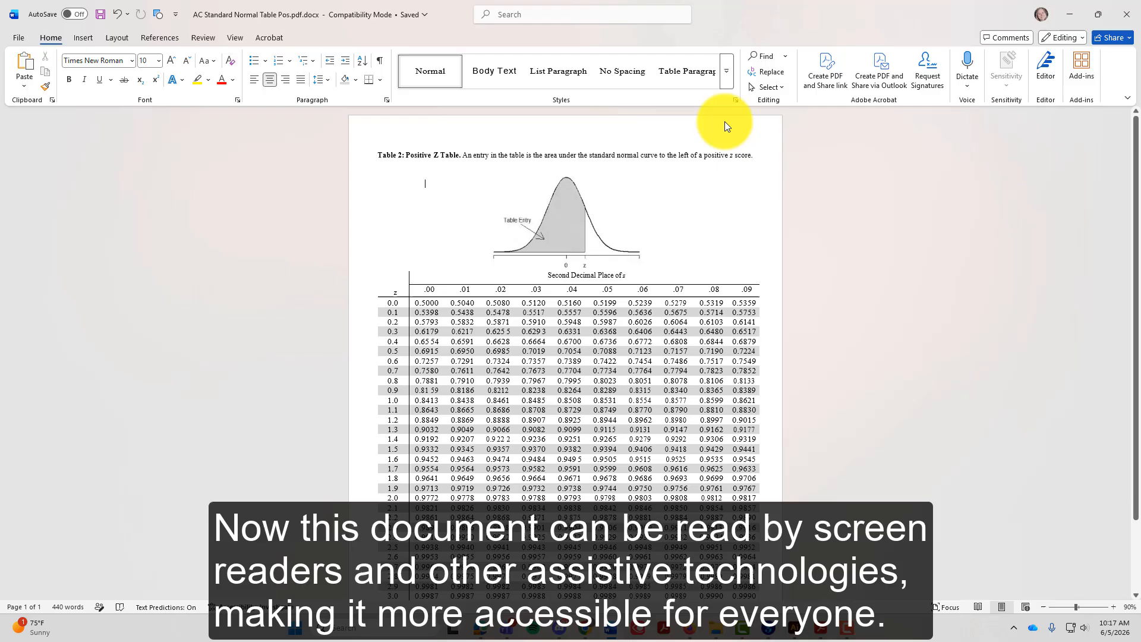
- Save the document as an Adobe PDF and test selecting the table values in the resulting file
left_click(20, 35)
left_click(37, 221)
left_click(467, 311)
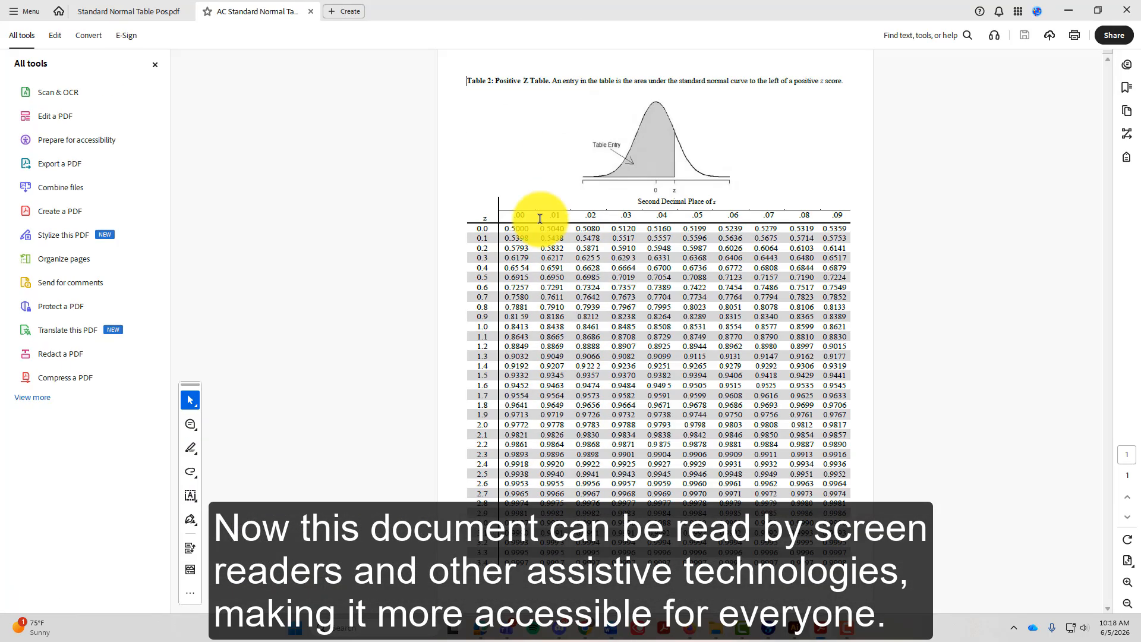
left_click_drag(534, 229, 604, 313)
left_click(949, 324)
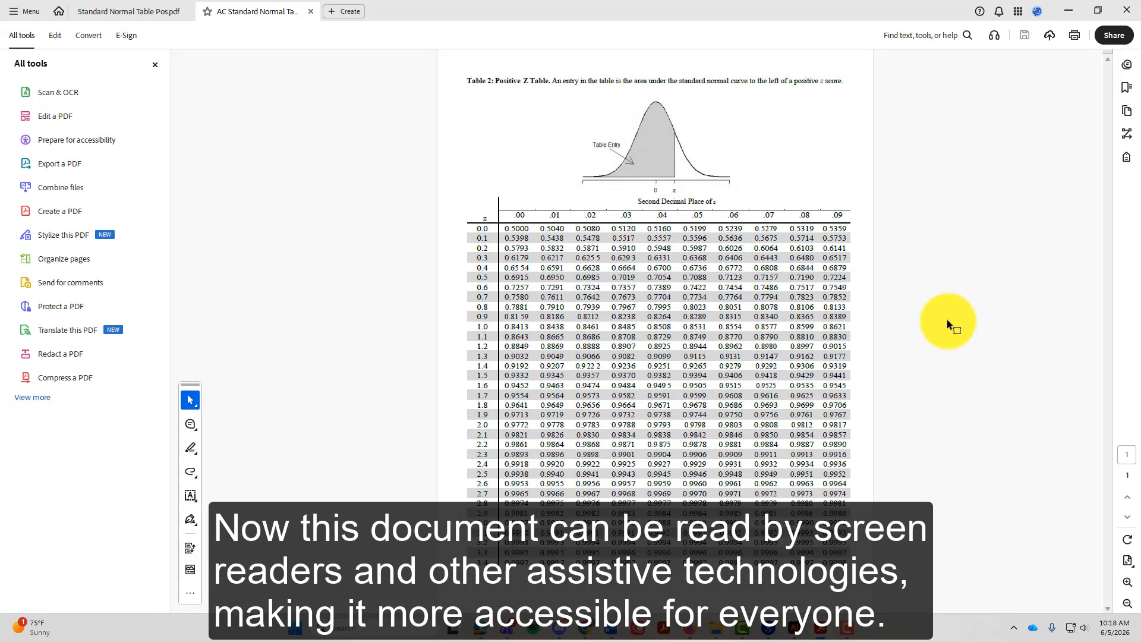